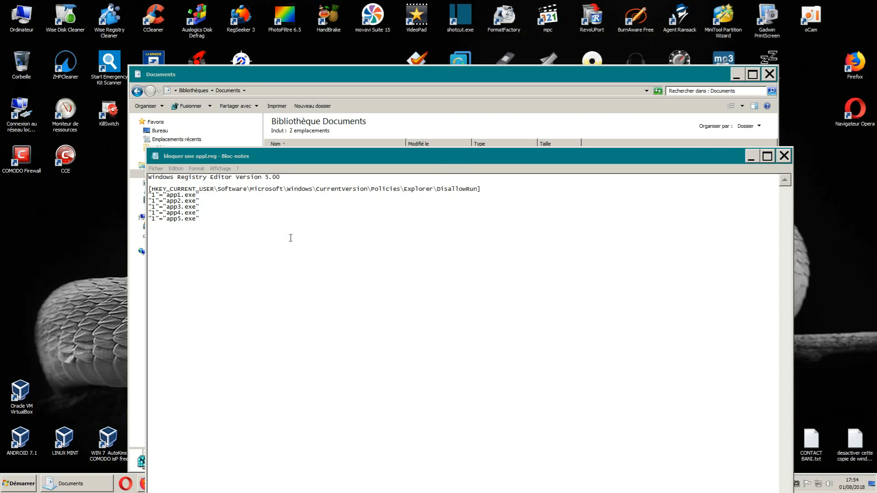
Examine the whole registry script and the DisallowRun key path under HKEY_CURRENT_USER Policies\Explorer
drag(204, 220, 142, 176)
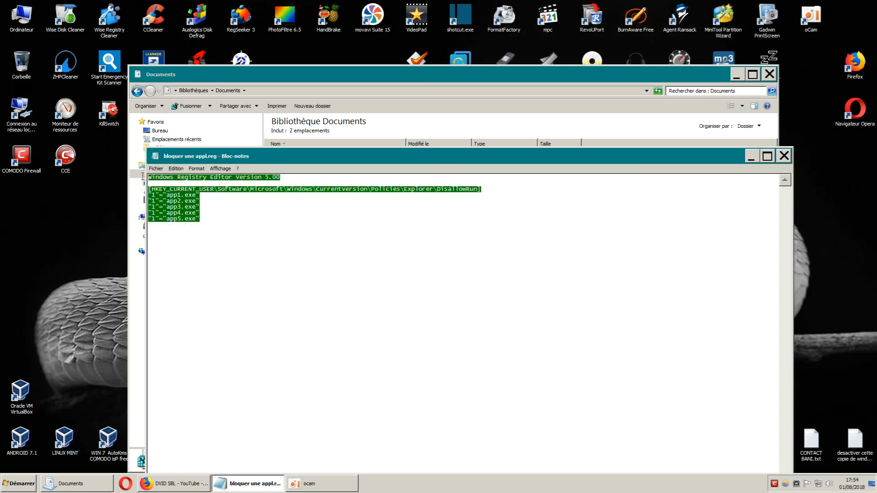
click(327, 282)
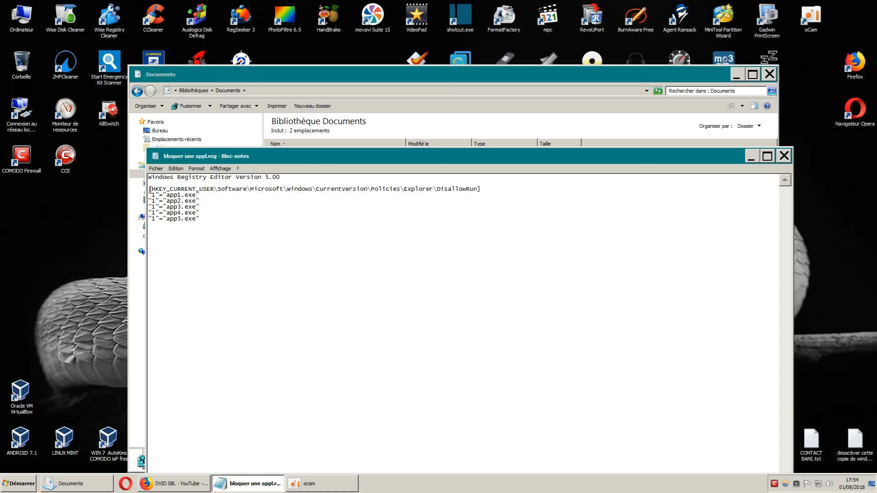
drag(149, 189, 482, 192)
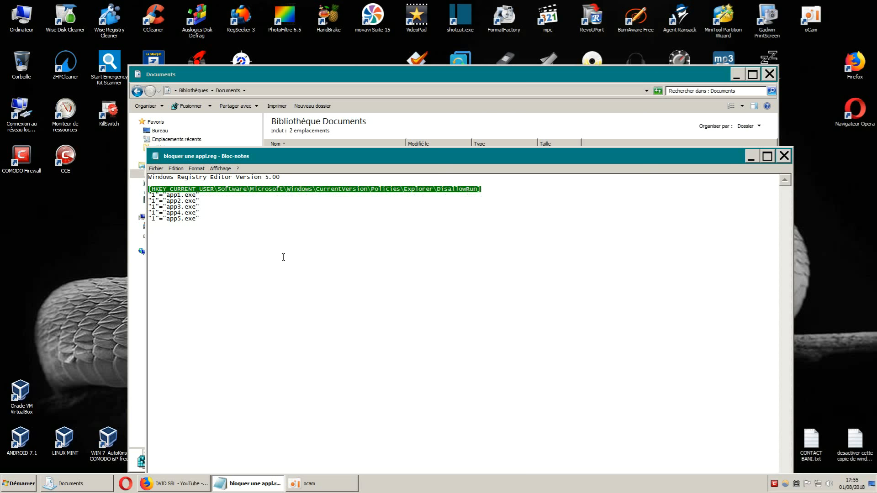
click(247, 290)
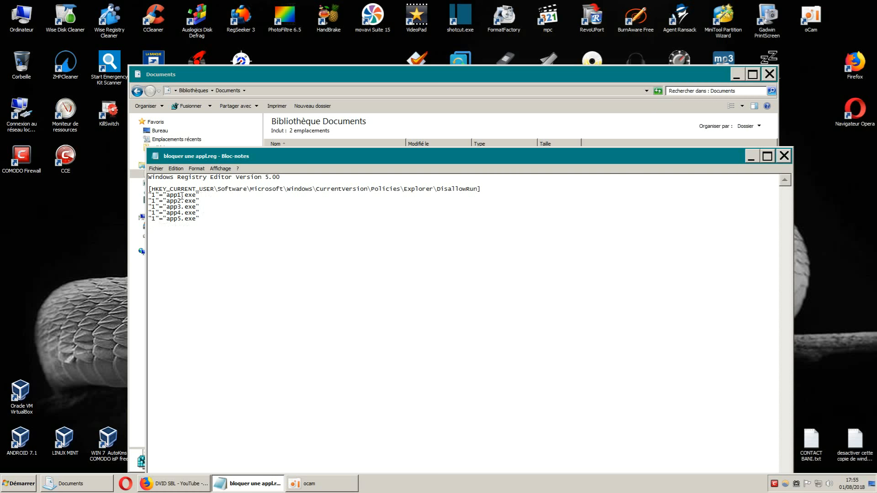
drag(149, 190, 480, 189)
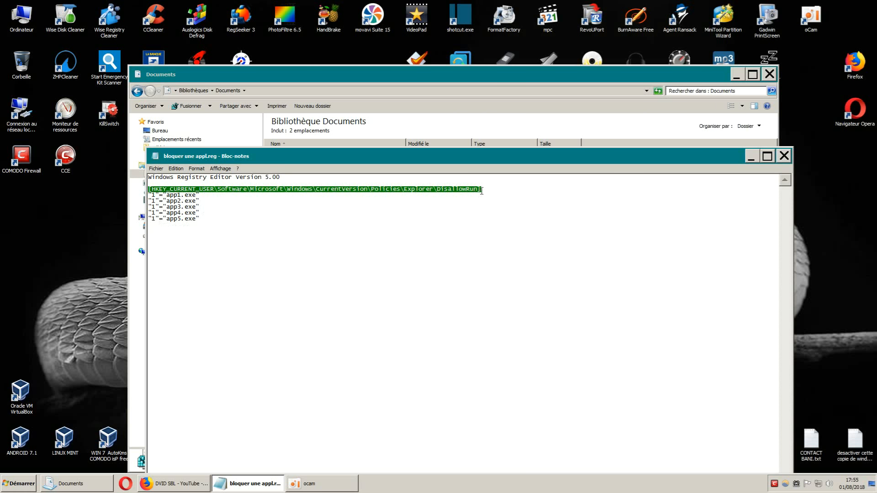
click(469, 231)
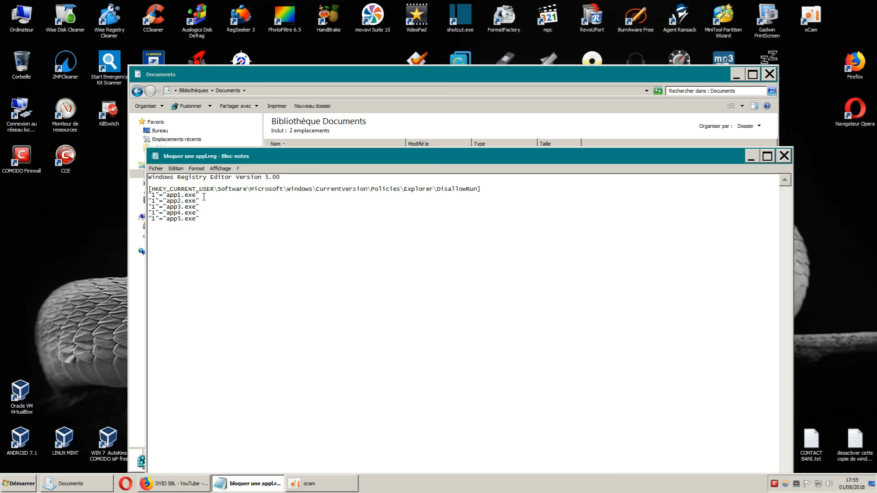
Examine the entries app1.exe to app5.exe one by one, and the replaceable name in the first entry
drag(203, 196, 147, 196)
click(228, 218)
drag(203, 201, 147, 201)
click(219, 218)
drag(201, 207, 147, 207)
click(158, 222)
drag(202, 213, 136, 214)
click(202, 218)
drag(201, 218, 147, 219)
click(159, 240)
drag(181, 198, 168, 197)
click(248, 258)
Open the file location of the PhotoFiltre 6.5 desktop shortcut and find its executable
click(288, 24)
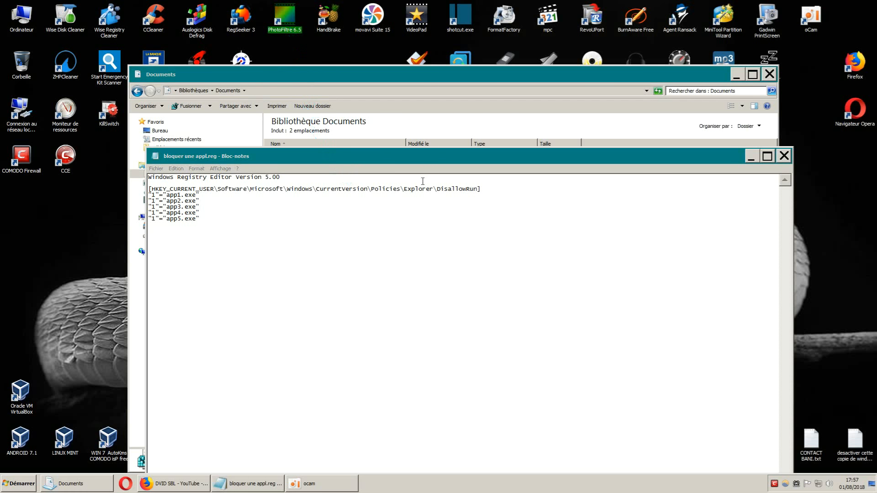
right_click(289, 30)
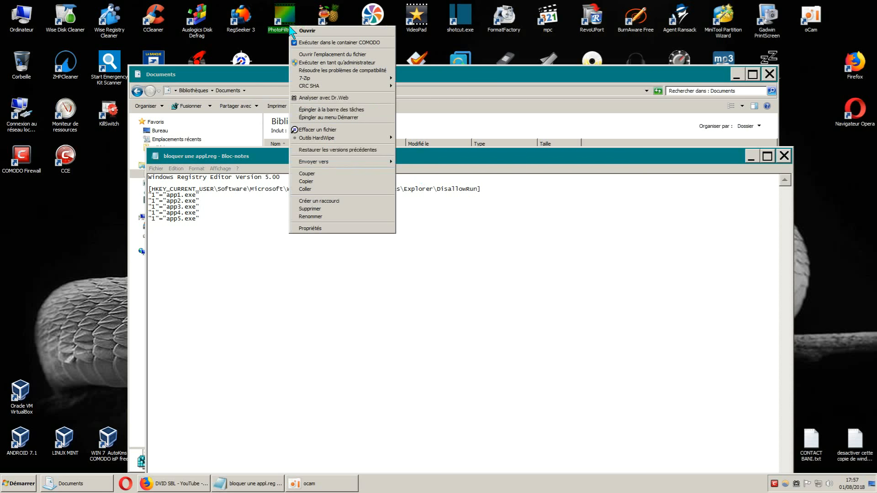
click(329, 56)
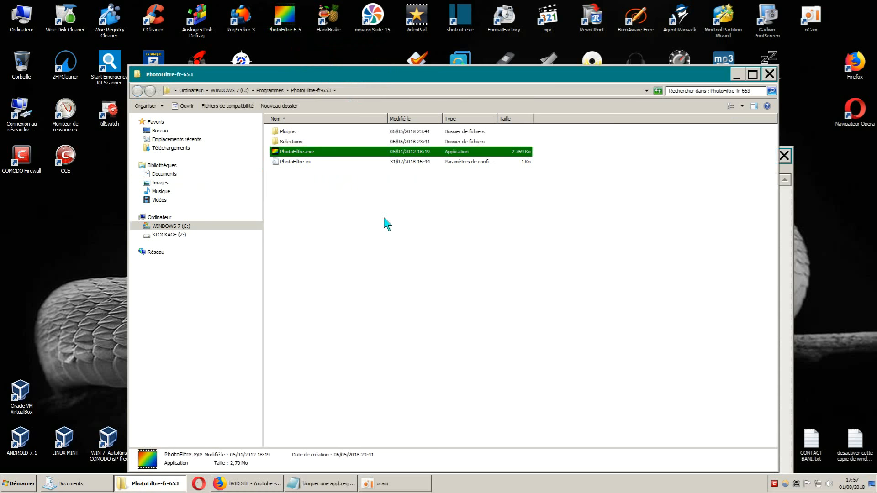
click(318, 227)
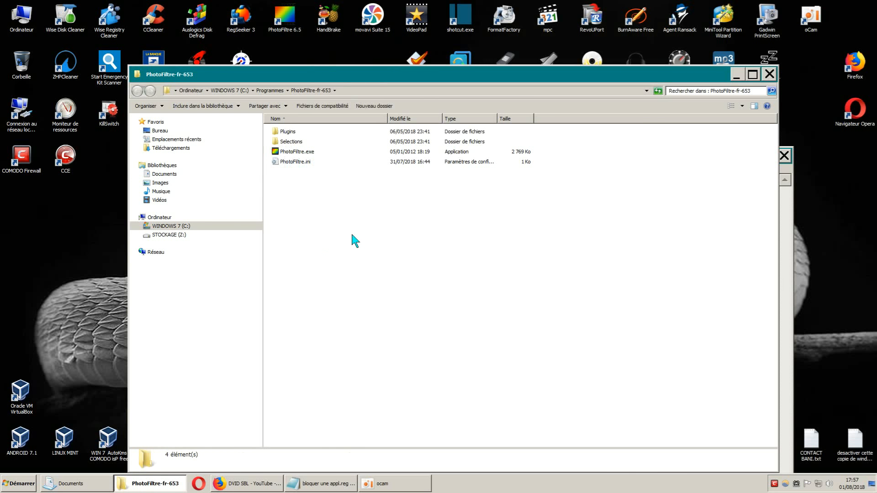
mouse_move(301, 157)
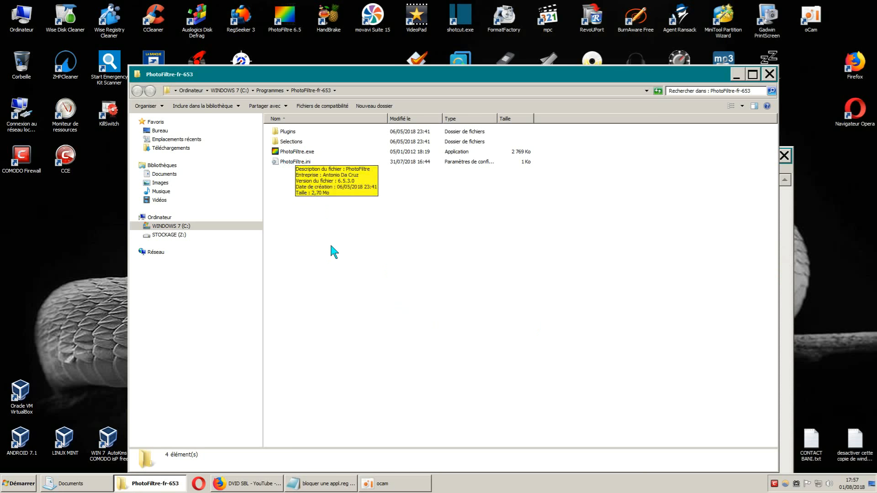
Copy the PhotoFiltre.exe file's name without its extension, leave the file name as it is, and close the folder
right_click(302, 153)
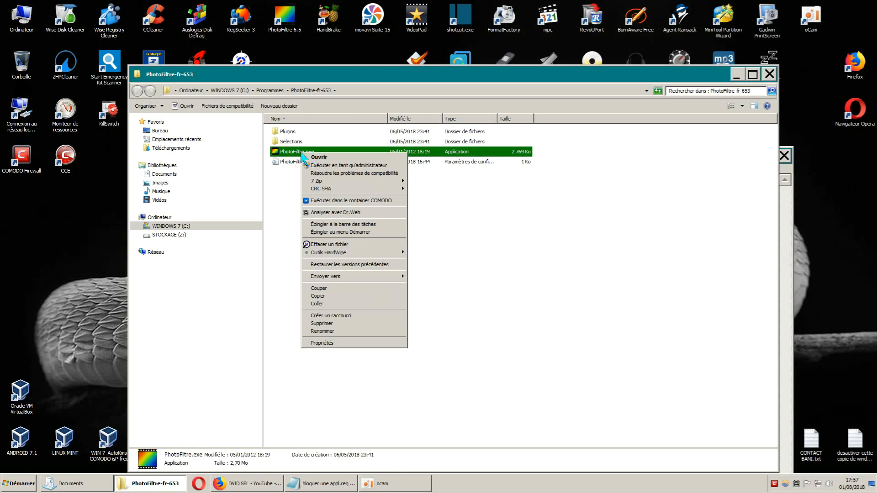
click(335, 331)
key(ctrl+c)
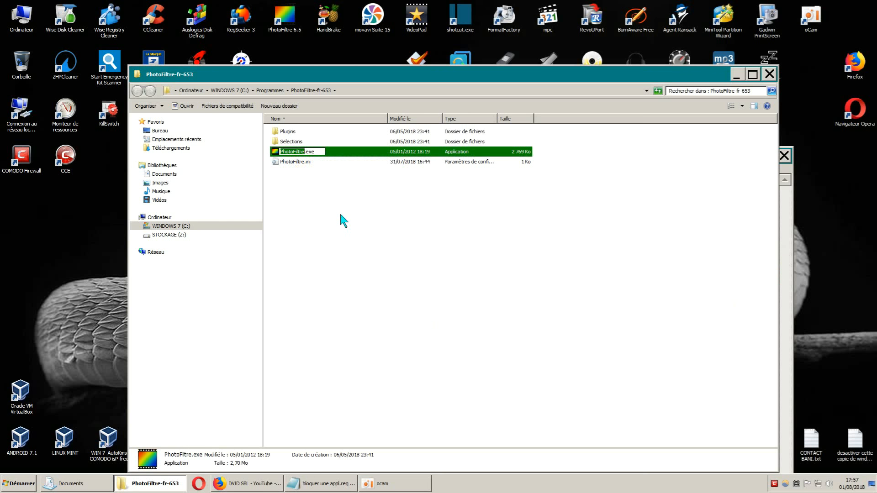
right_click(296, 152)
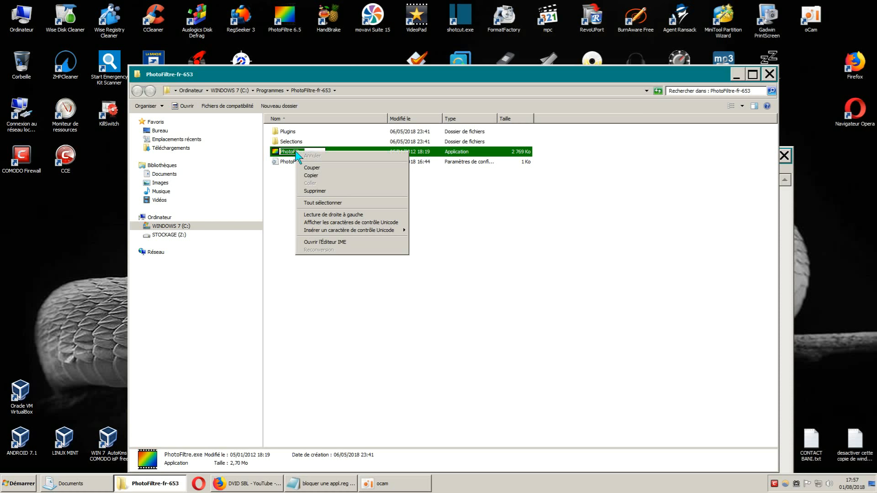
click(317, 176)
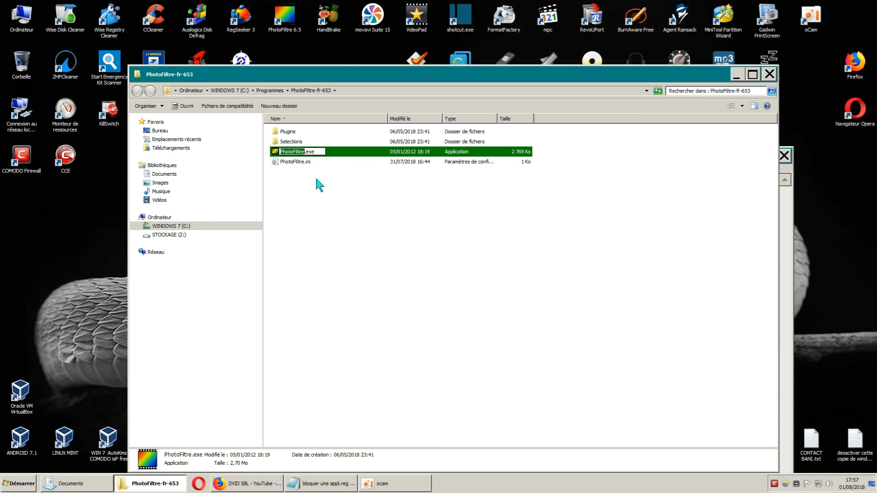
click(411, 228)
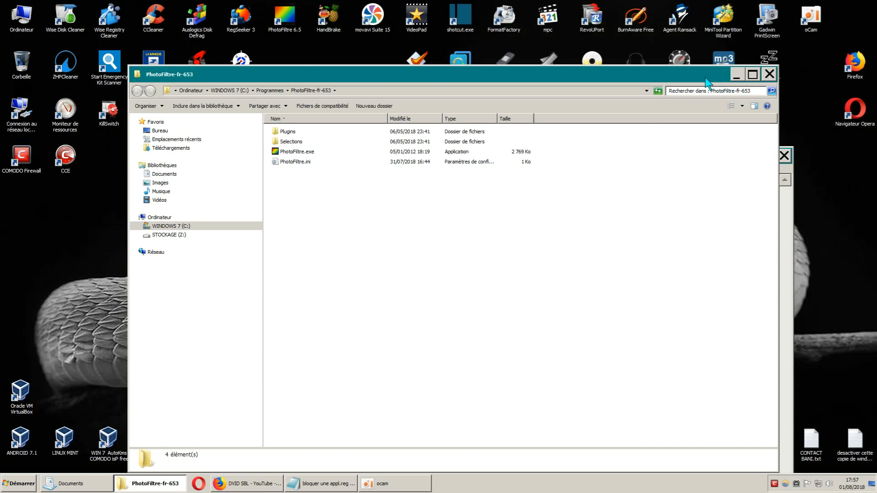
click(769, 75)
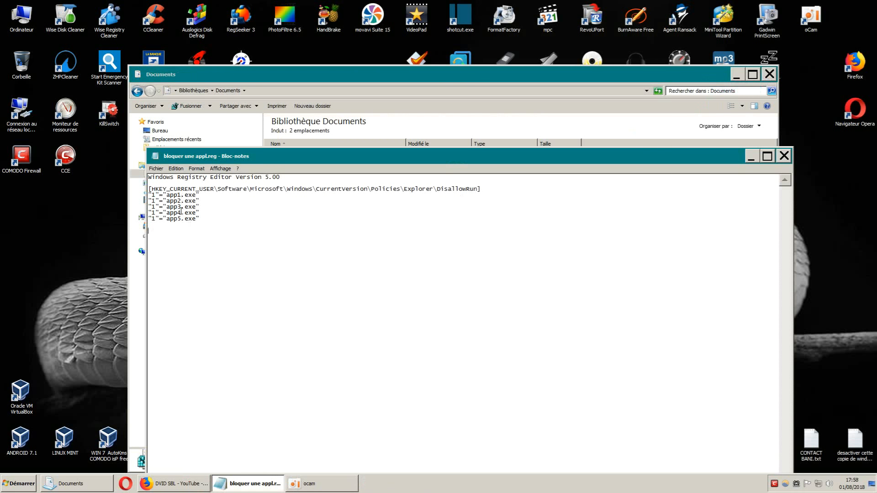
Replace "app1" in the first entry of the registry script with the copied name PhotoFiltre
drag(181, 195, 168, 198)
right_click(172, 195)
click(193, 225)
Duplicate the app5.exe entry on the line below and rename the copy to app6.exe
drag(201, 220, 158, 223)
right_click(158, 222)
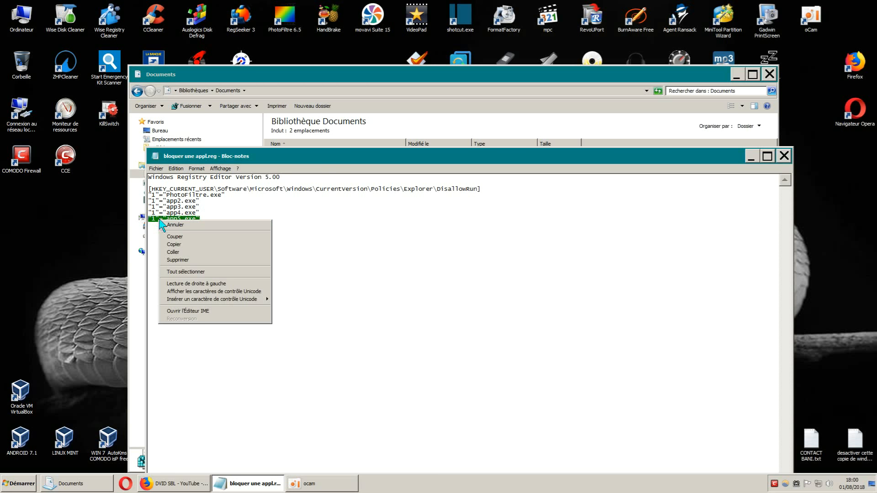
click(180, 242)
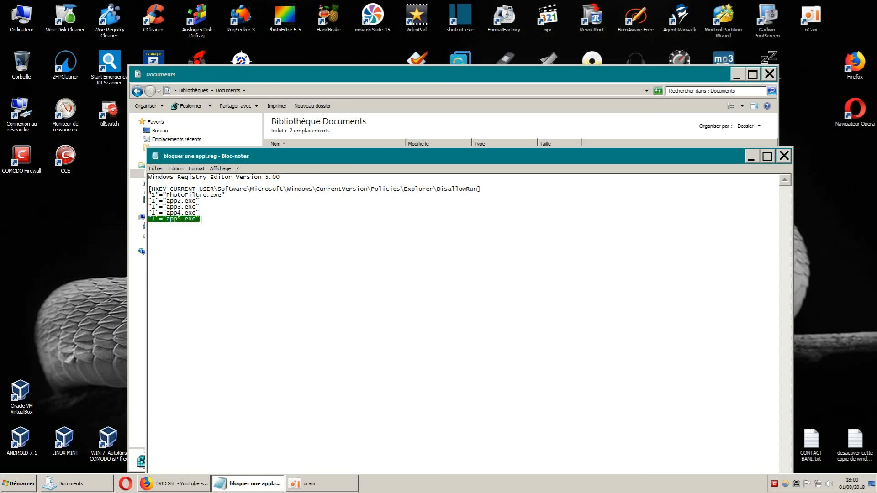
click(153, 230)
right_click(153, 224)
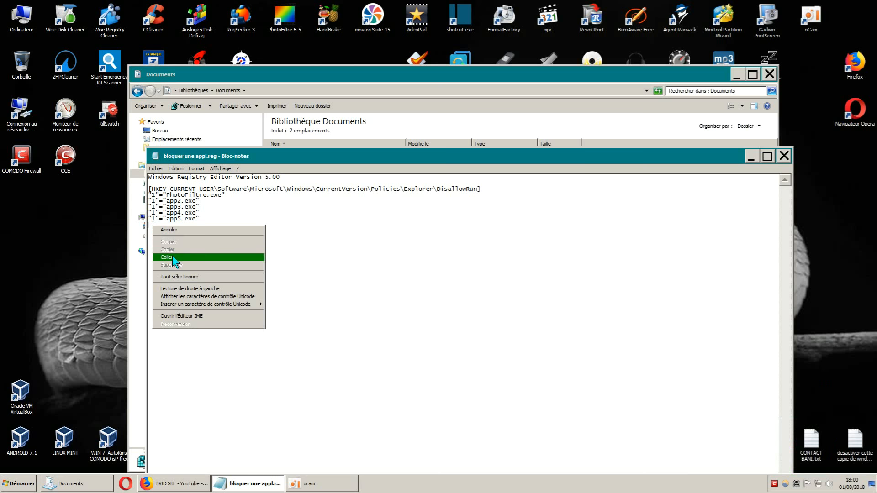
click(171, 255)
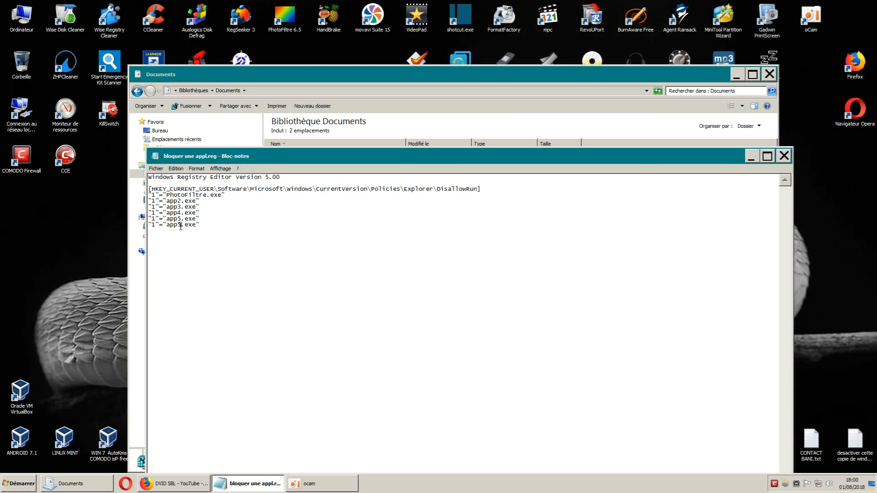
key(BackSpace)
text(6)
Paste three more copies of the app5.exe entry on new lines below the app6.exe entry
click(153, 236)
click(215, 225)
key(Return)
right_click(166, 241)
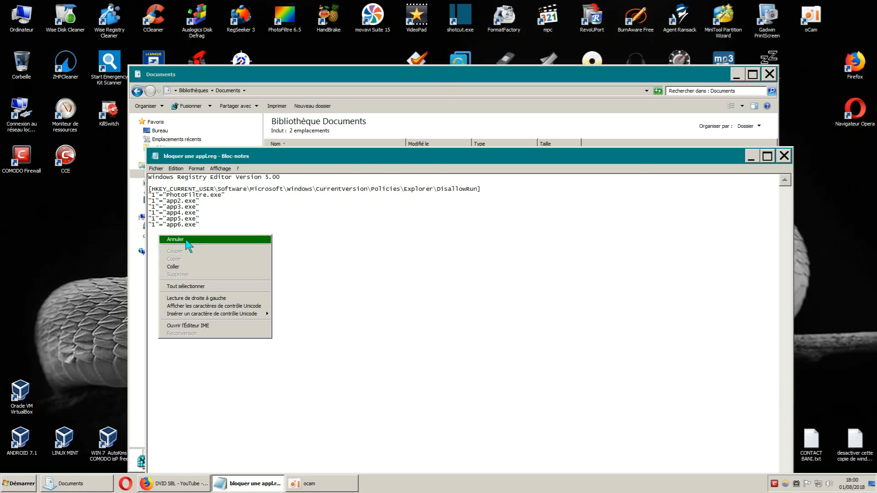
click(188, 270)
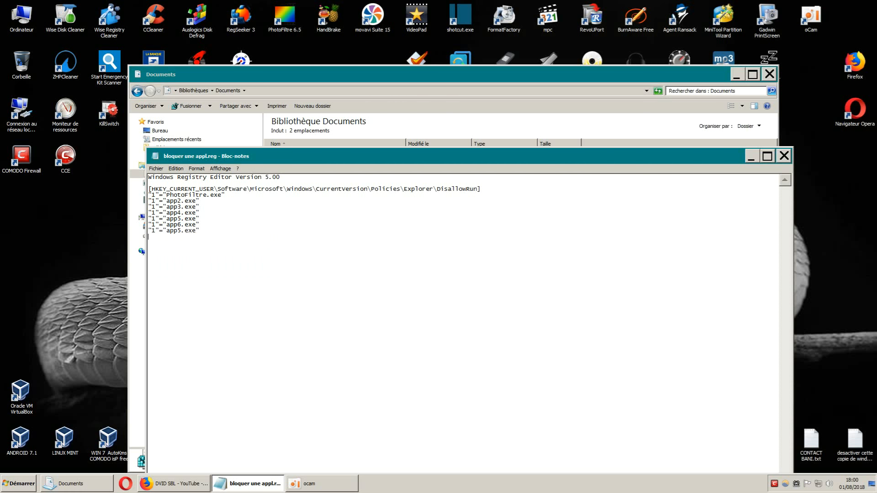
right_click(165, 236)
click(188, 269)
right_click(167, 252)
click(192, 281)
Rename the three pasted entries to app7.exe, app8.exe and app9.exe
key(BackSpace)
text(7)
key(BackSpace)
text(8.exe")
key(Down)
key(BackSpace)
text(9.exe")
Open the FormatFactory shortcut's file location, look through its $PLUGINSDIR and FFModules folders for executables, and close it
drag(206, 195, 166, 196)
click(326, 266)
right_click(506, 20)
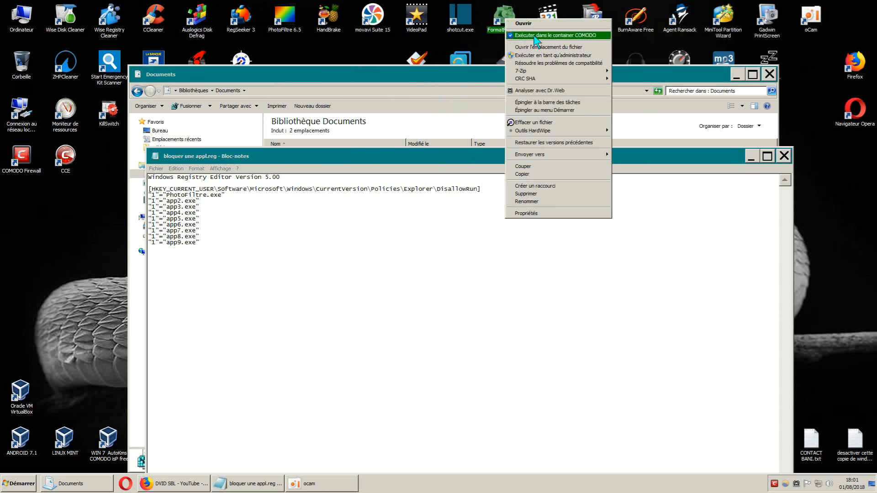
click(533, 48)
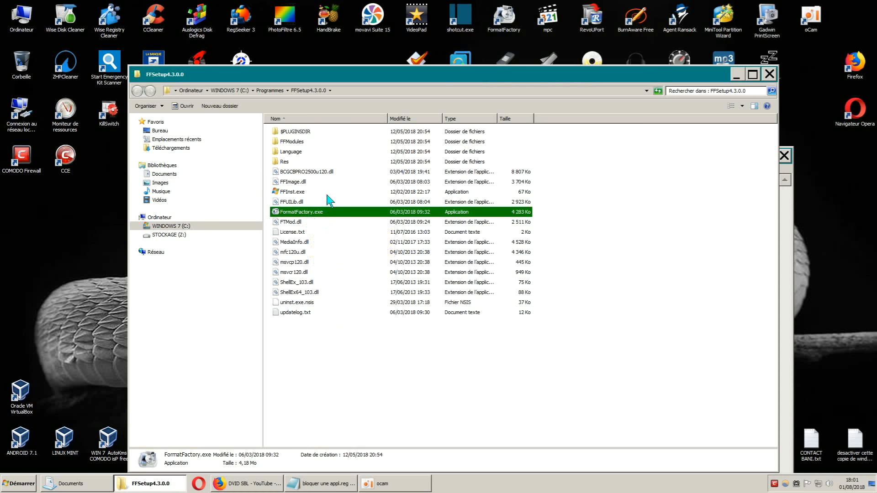
click(303, 131)
double_click(304, 132)
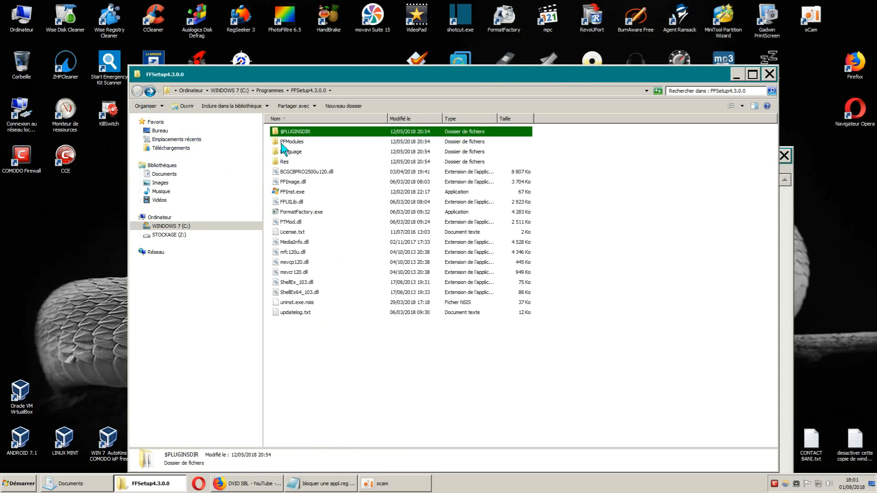
double_click(283, 142)
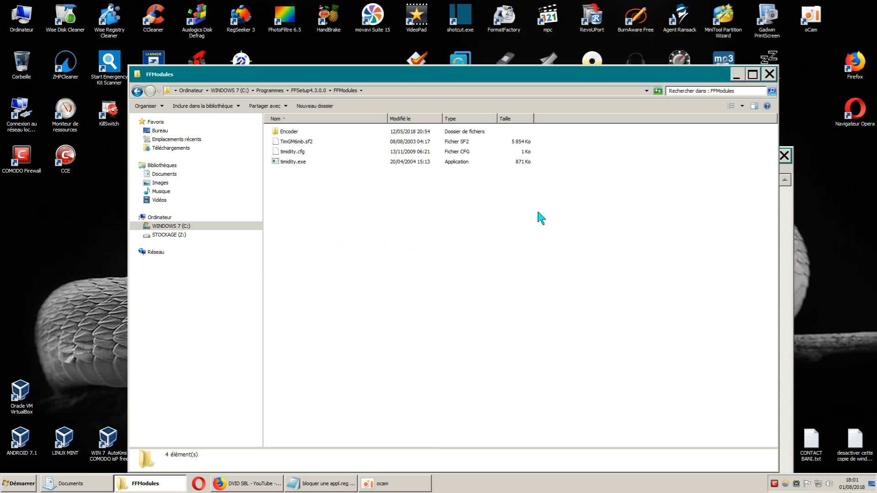
click(770, 74)
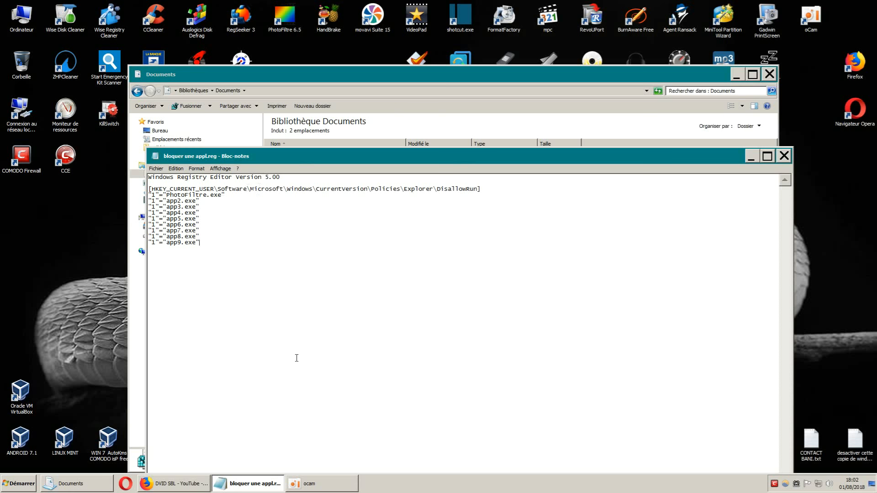
Examine the placeholder names in the app2.exe and app9.exe entries of the registry script
drag(182, 201, 167, 201)
click(199, 268)
drag(181, 244, 171, 245)
click(184, 272)
Save a copy of the registry script as bloquer une appl.reg in the Musique library, with the file type Tous les fichiers (*.*)
drag(432, 156, 456, 58)
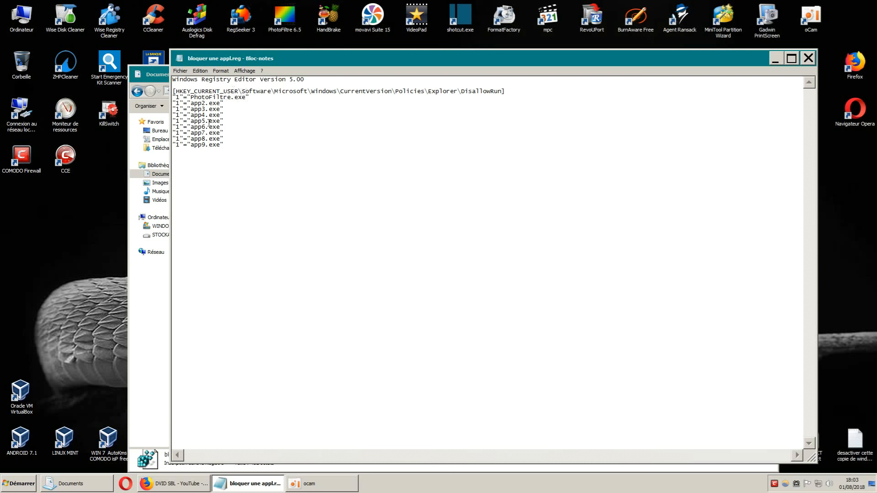
click(181, 71)
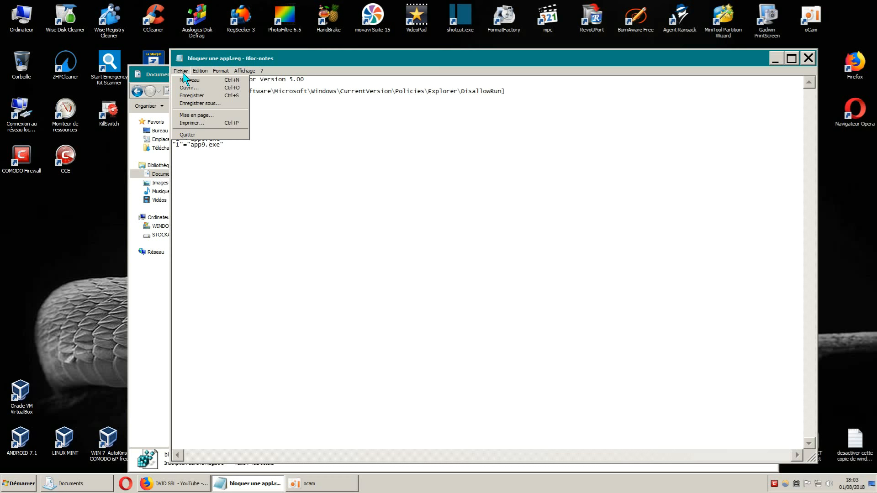
click(194, 105)
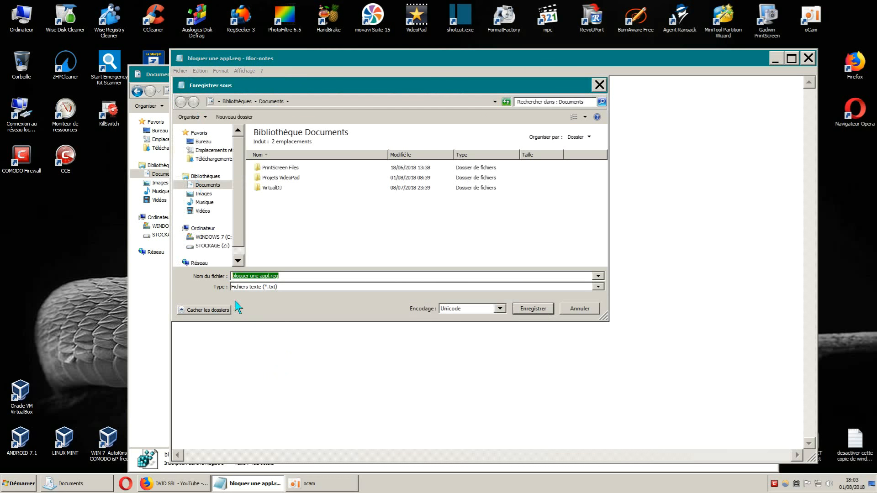
click(597, 286)
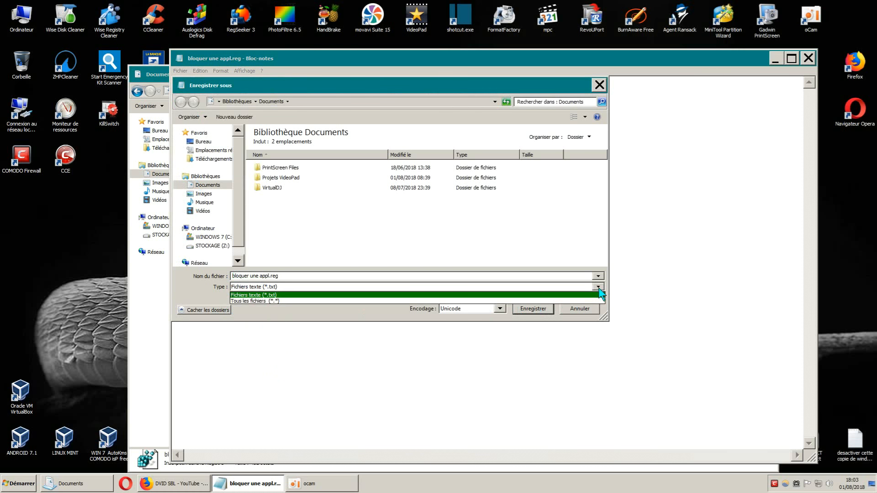
click(284, 301)
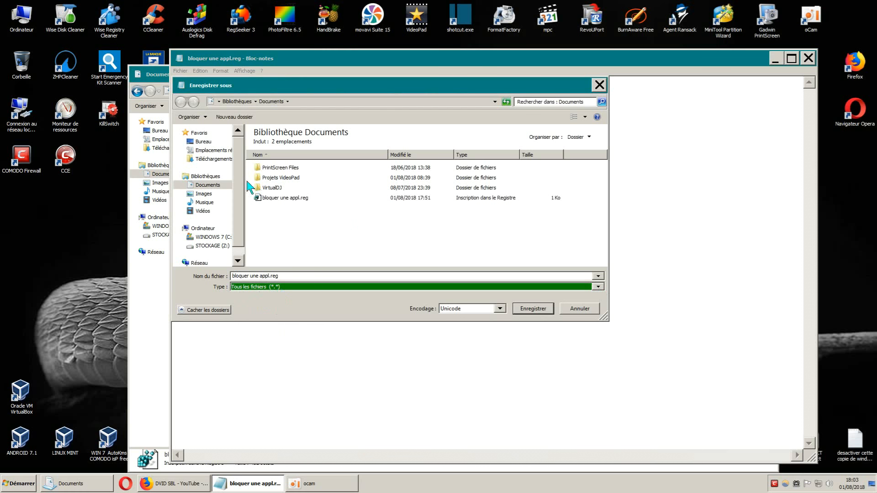
click(205, 194)
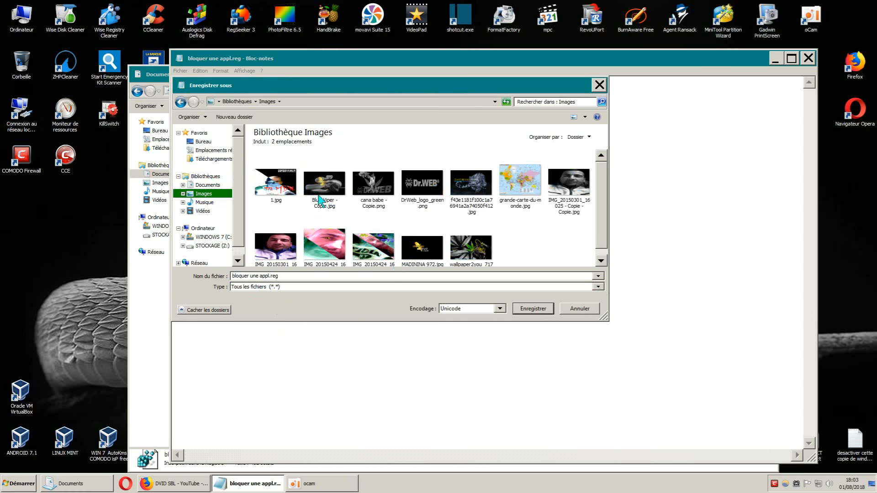
click(203, 203)
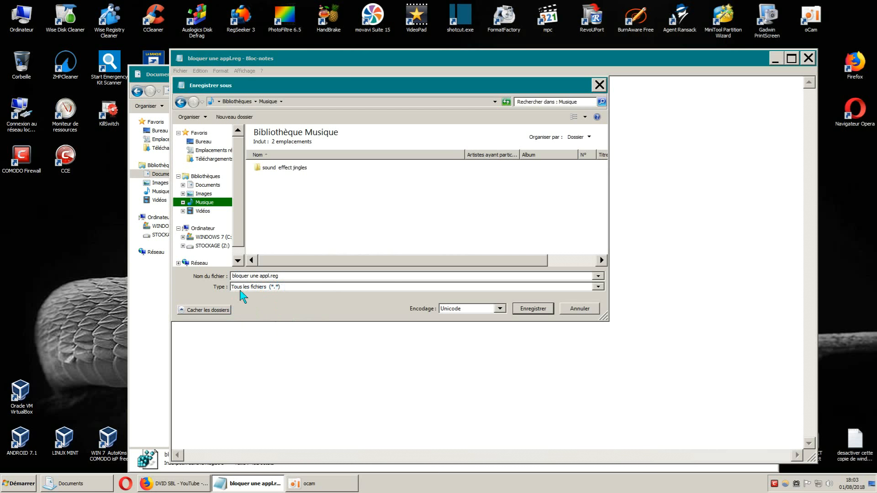
click(532, 310)
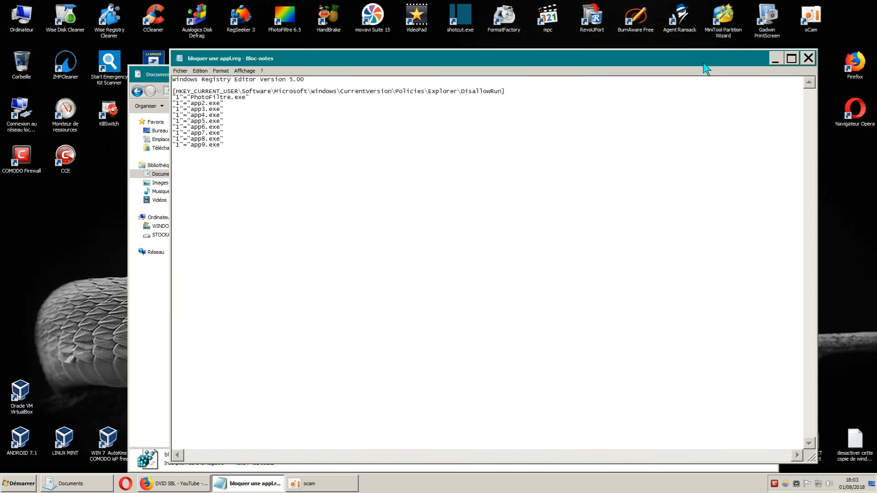
Locate the saved bloquer une appl.reg in the Musique library and look at its Fusionner option without running it
drag(704, 64, 678, 282)
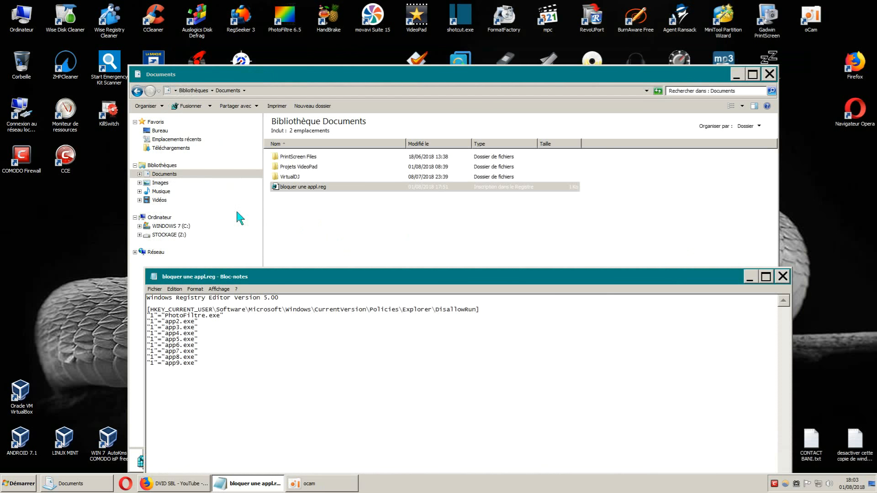
click(169, 192)
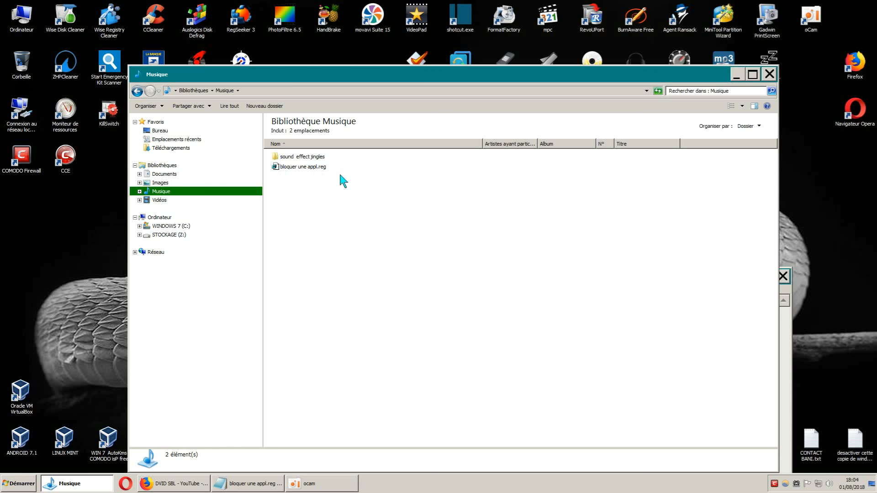
right_click(321, 168)
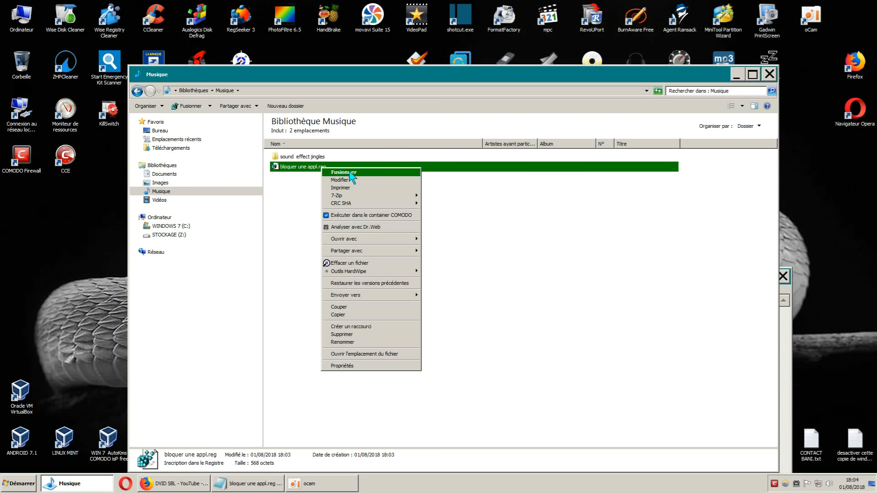
click(544, 293)
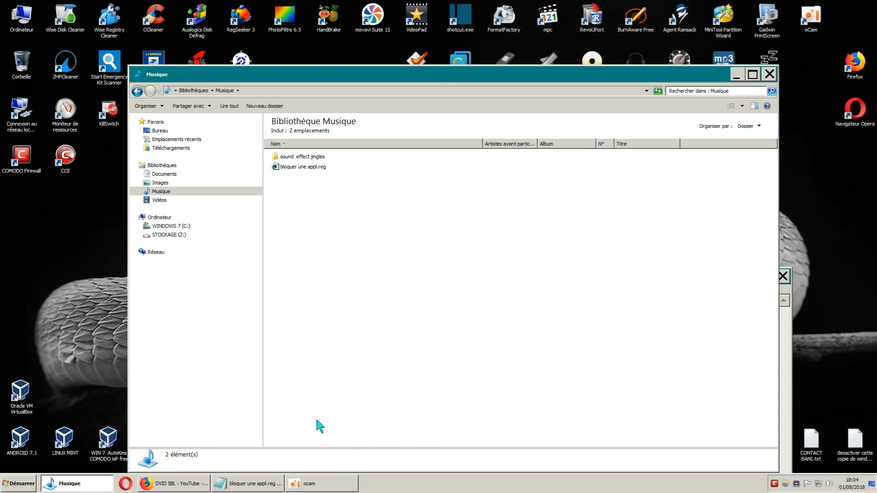
Bring the registry script back into view and launch the Registry Editor with regedit
click(263, 484)
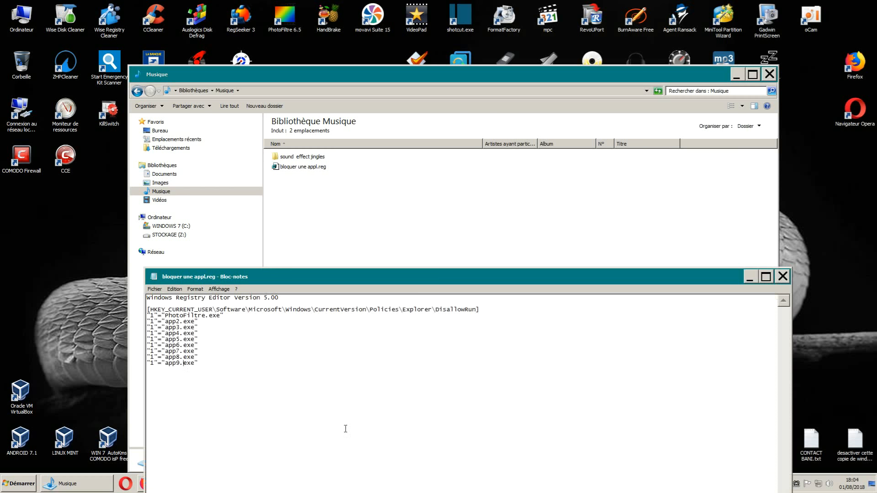
drag(402, 283, 420, 90)
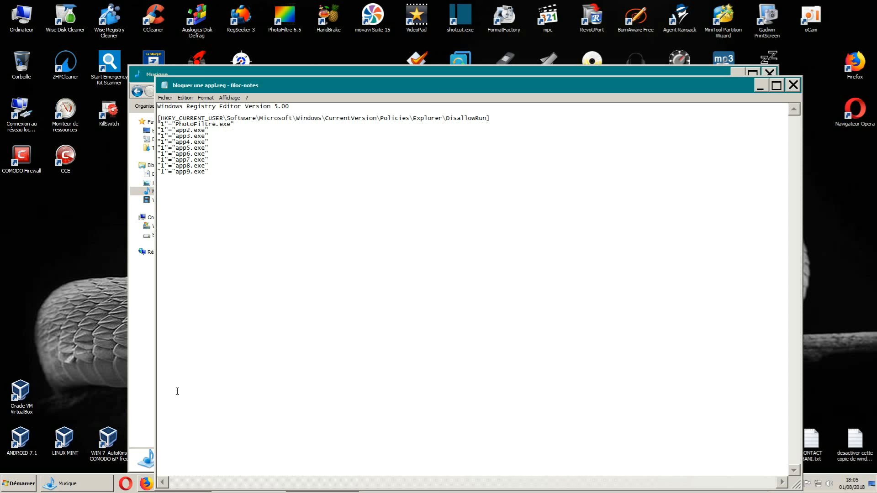
click(23, 485)
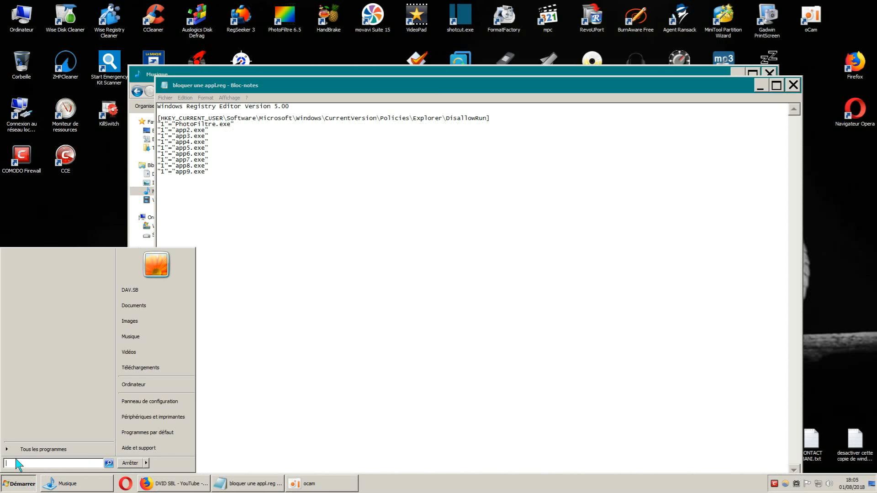
text(rege)
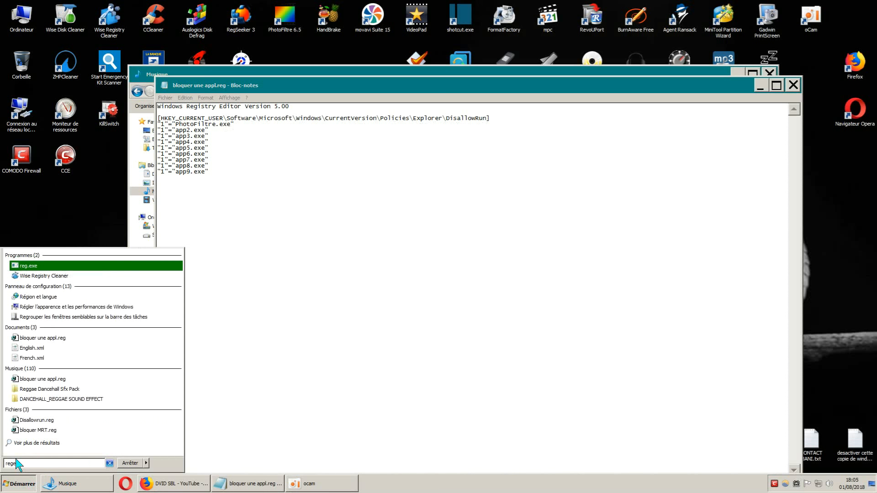
text(dit)
key(Return)
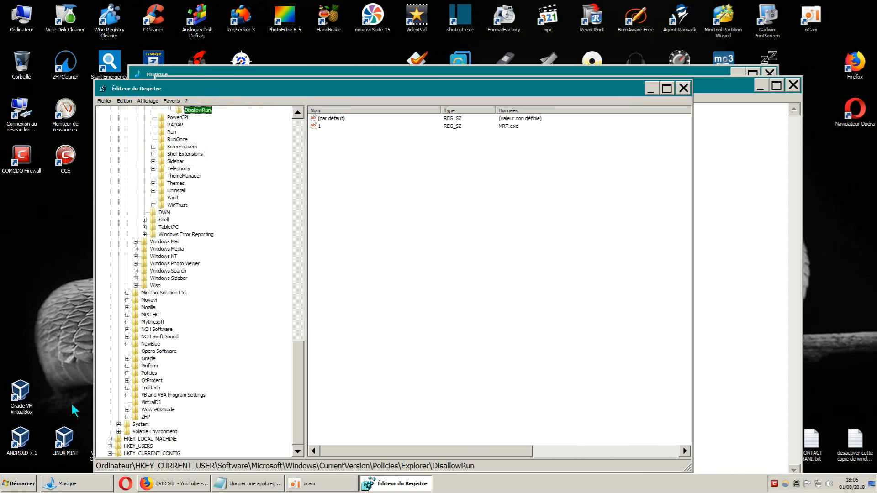
Collapse HKEY_CURRENT_USER in the registry tree and place the editor just below the key path written in the script
click(299, 114)
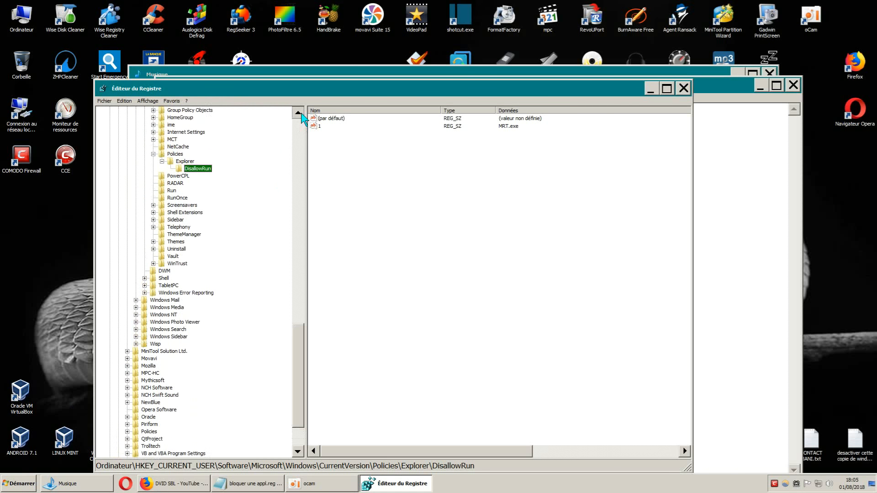
drag(303, 323, 308, 123)
drag(343, 94, 418, 175)
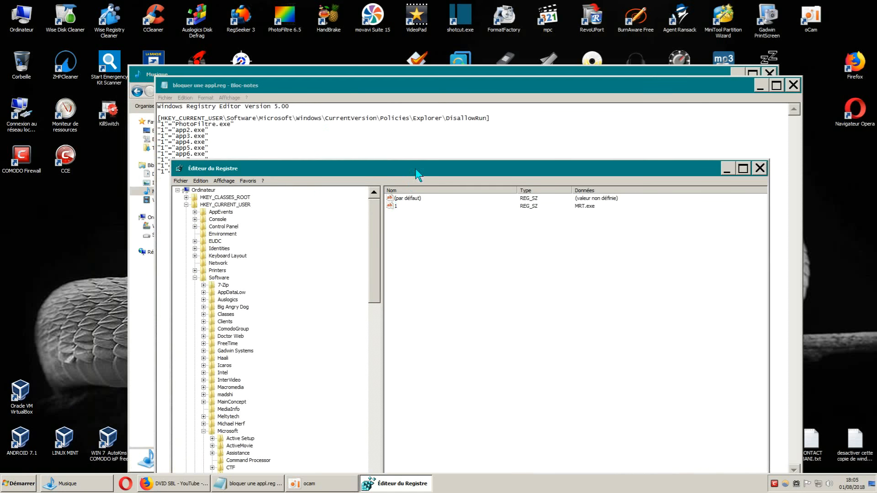
click(186, 205)
drag(401, 168, 377, 139)
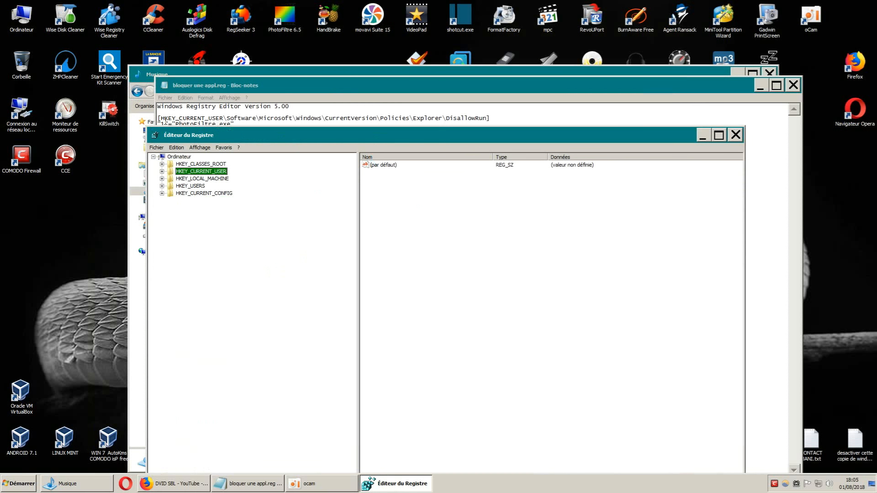
drag(235, 136, 246, 131)
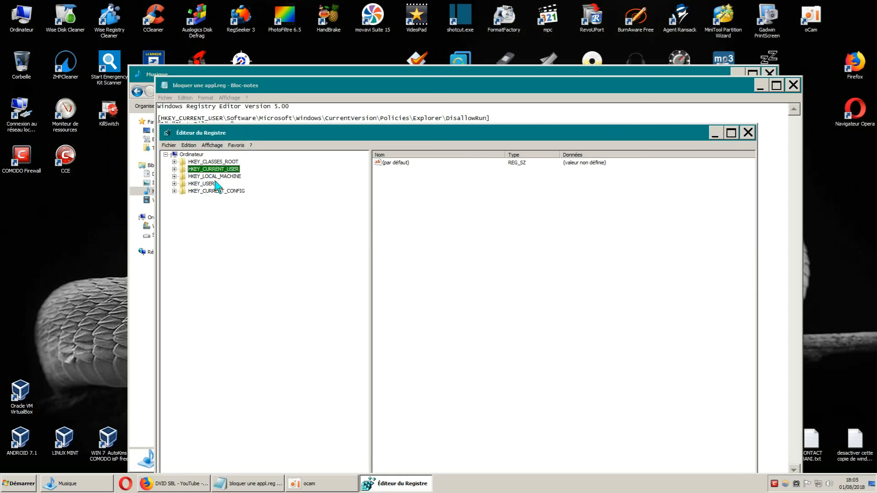
click(165, 154)
click(165, 155)
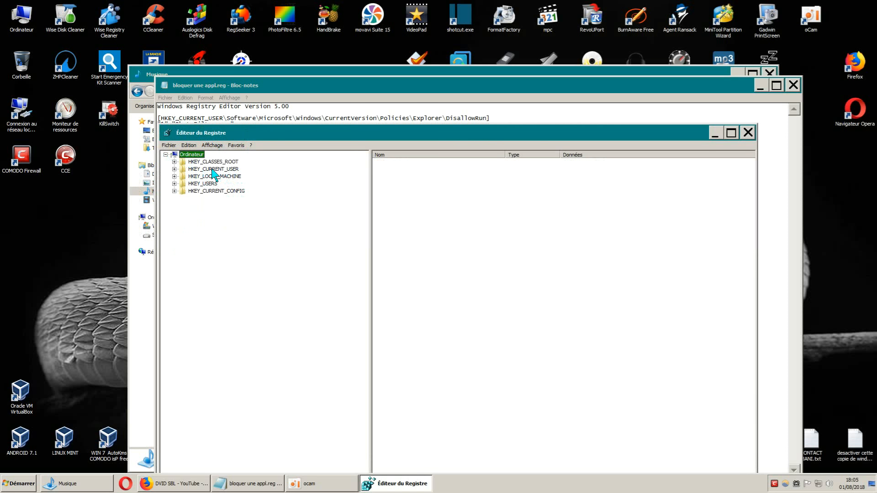
Expand HKEY_CURRENT_USER, then collapse and reopen its Software and Microsoft keys to follow the script's path
click(174, 169)
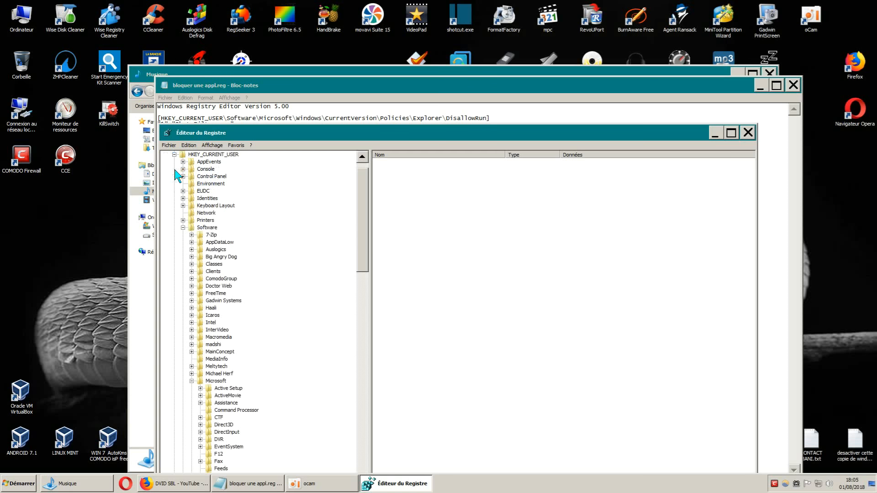
click(184, 228)
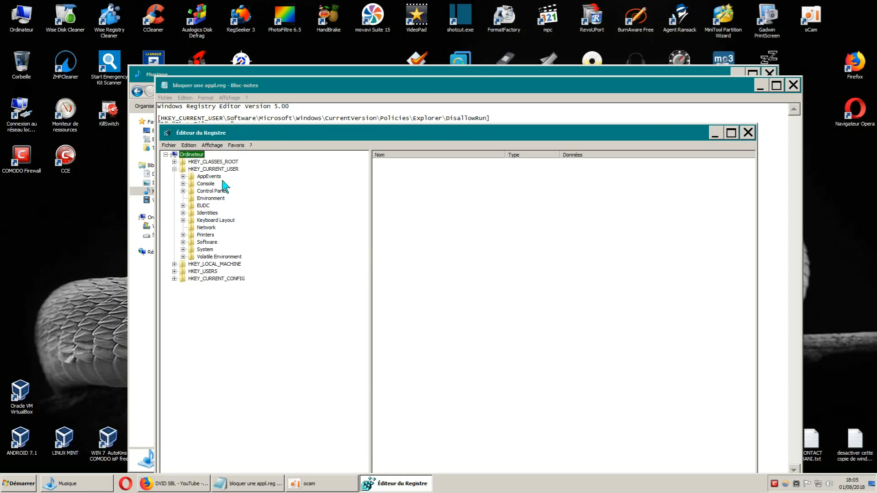
click(182, 242)
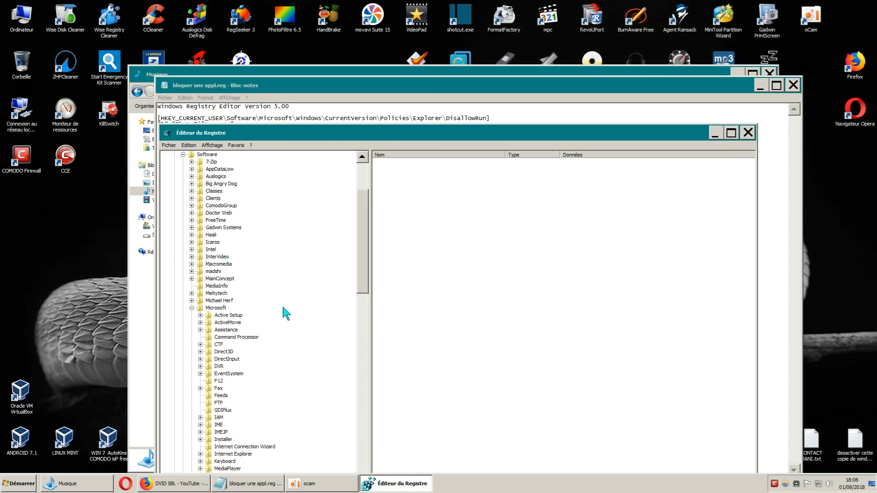
click(192, 307)
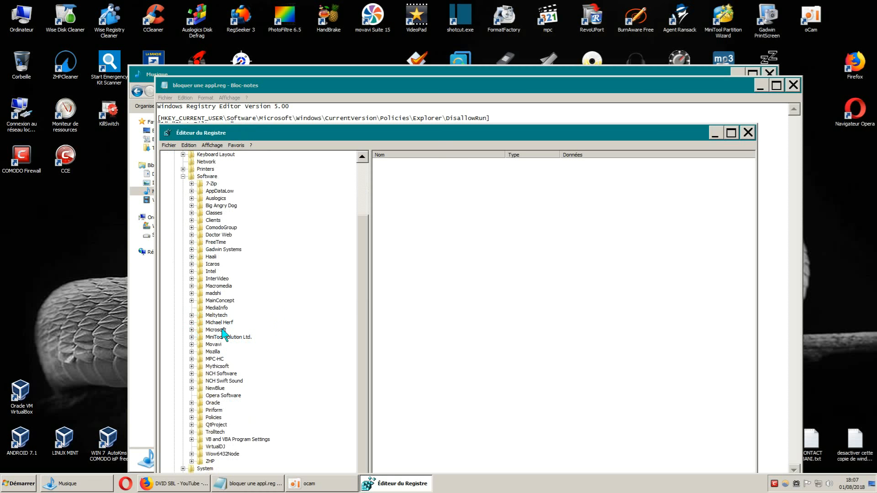
click(193, 329)
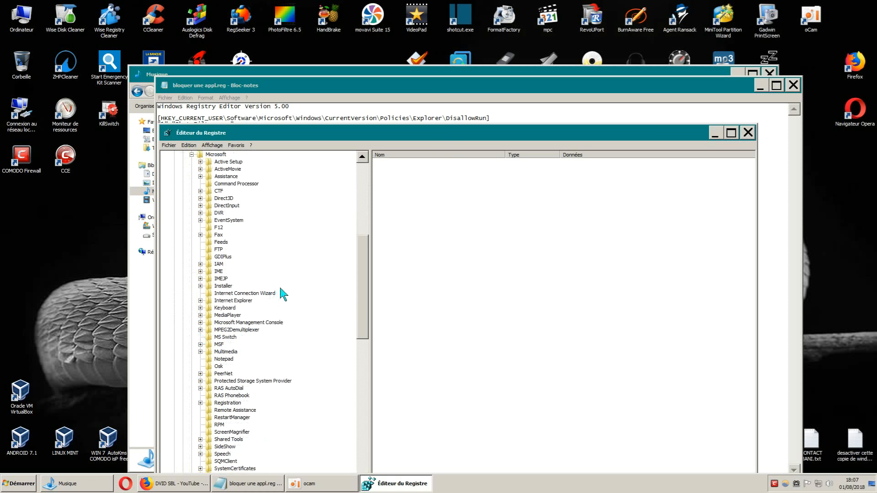
Retrace the path from HKEY_CURRENT_USER through Software and Microsoft in the tree and expand the Windows key
drag(367, 303, 368, 333)
click(200, 330)
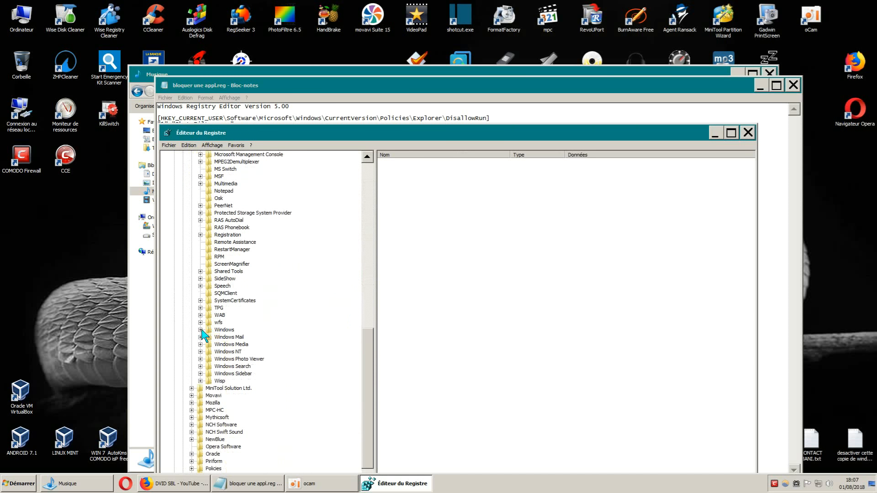
drag(367, 343, 374, 242)
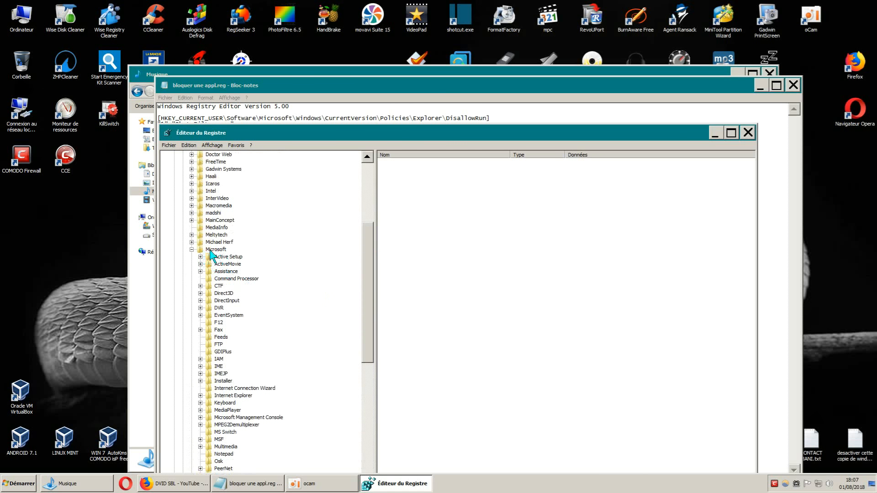
drag(368, 259, 365, 198)
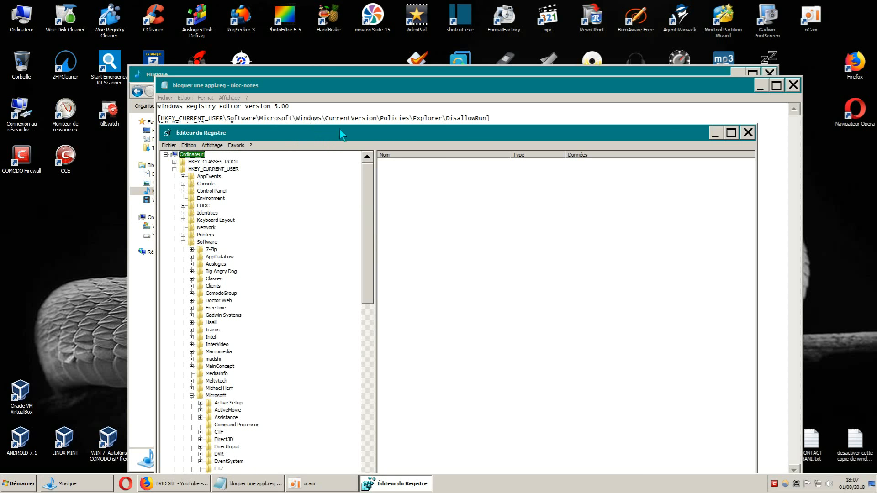
drag(366, 204, 357, 267)
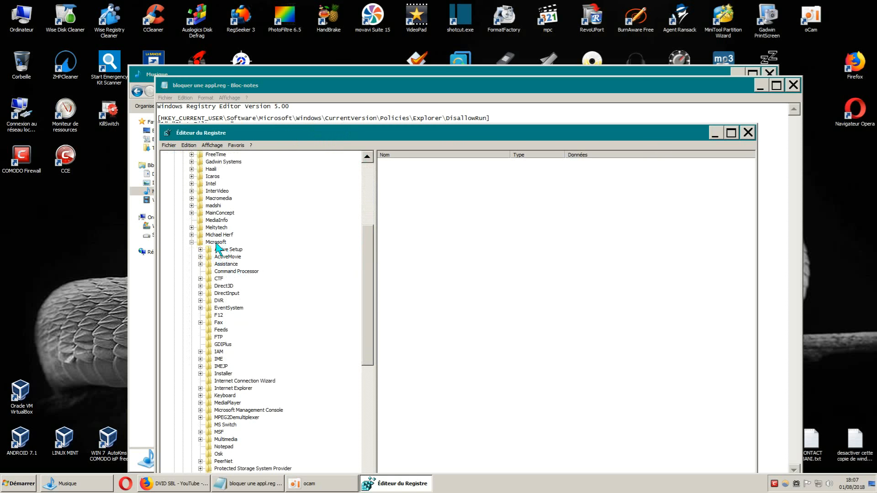
drag(364, 342, 366, 352)
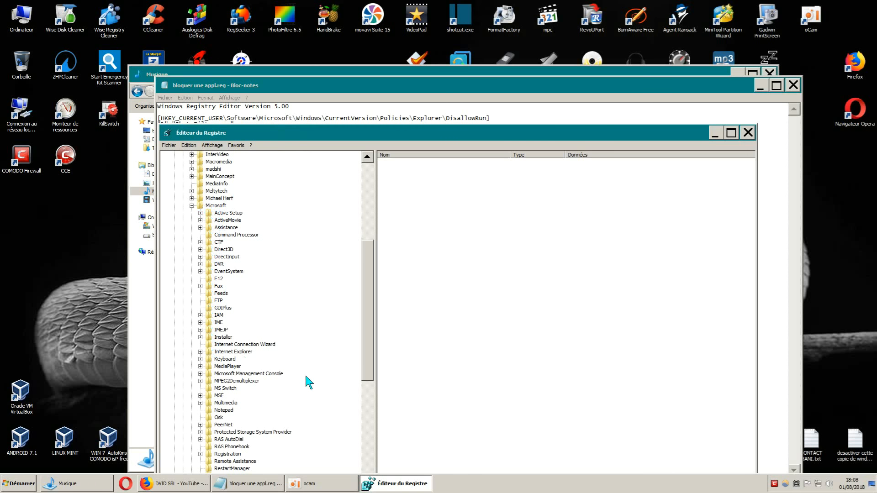
drag(368, 372, 370, 430)
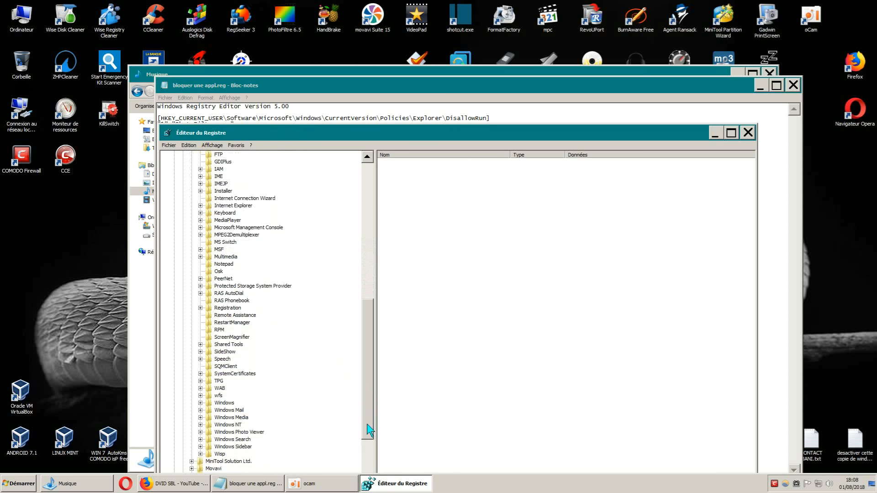
click(200, 402)
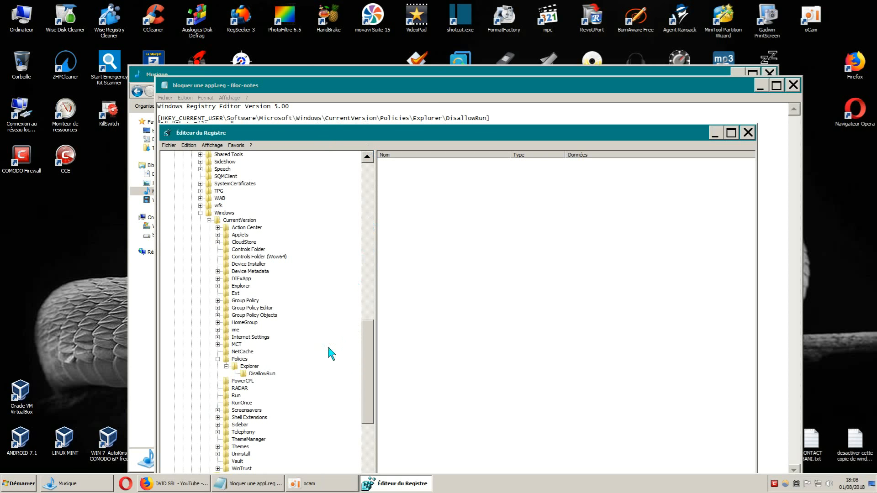
Collapse and reopen CurrentVersion, then Policies and its Explorer subkey, following the script's path down to DisallowRun
click(209, 220)
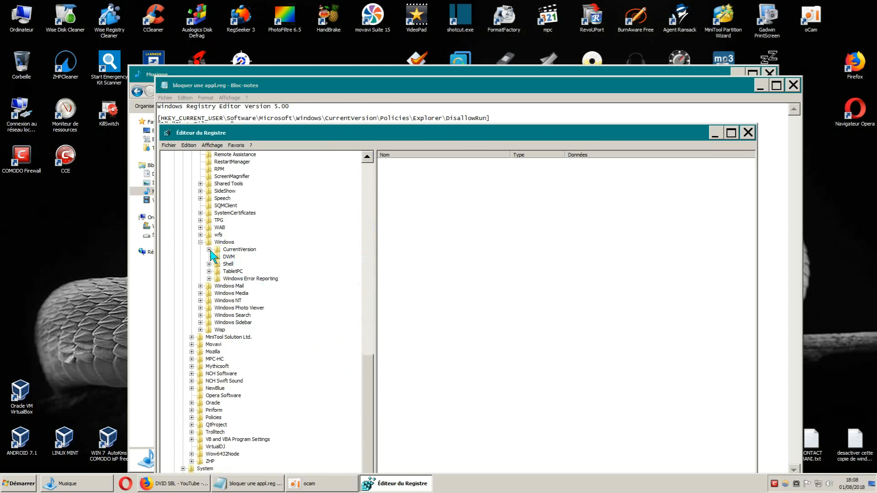
click(210, 249)
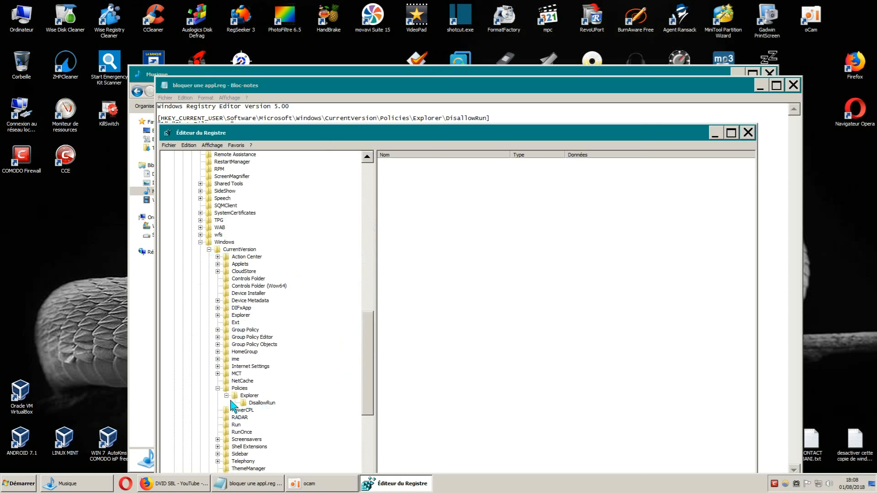
click(226, 396)
click(218, 388)
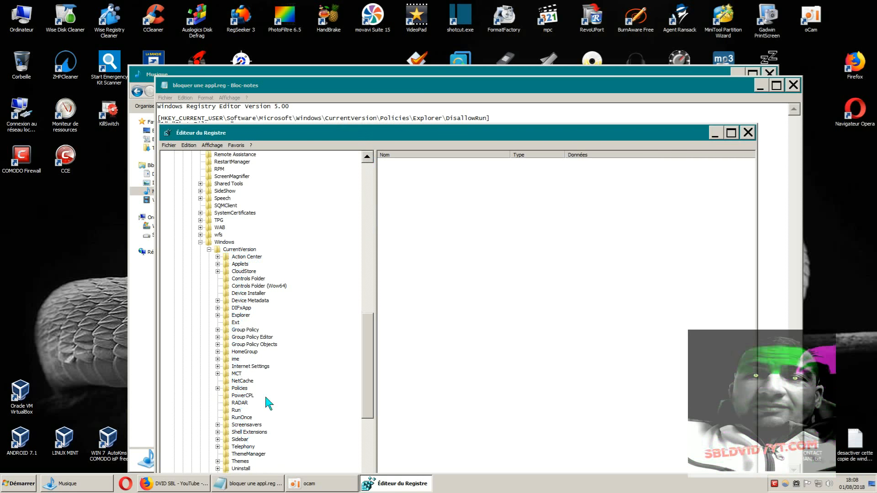
click(218, 388)
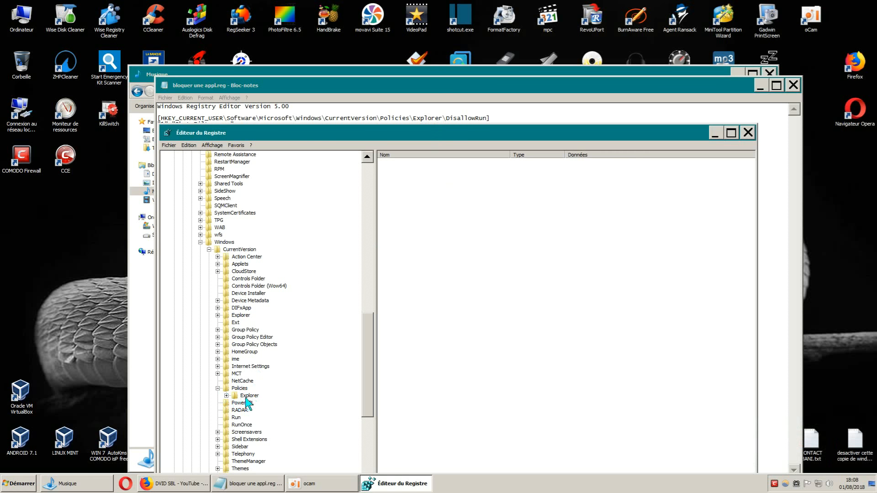
click(227, 396)
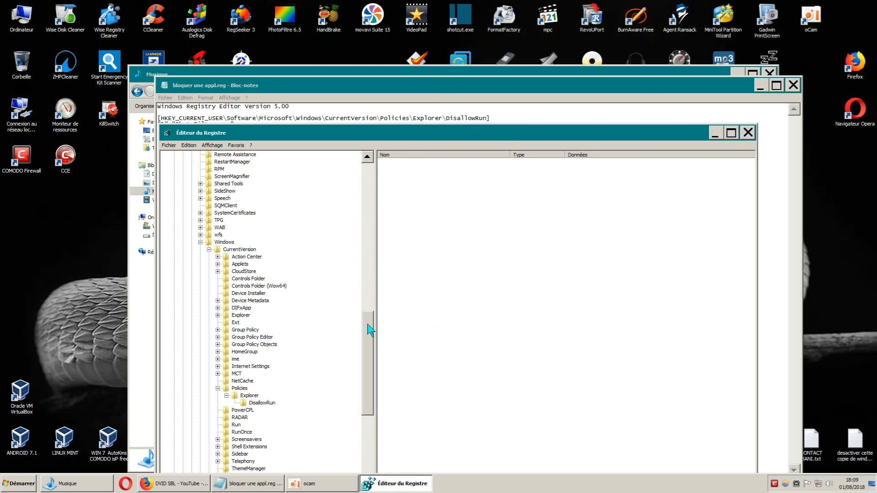
Briefly uncover the script's application lines behind the Registry Editor, then select the DisallowRun key to show its values
drag(379, 132, 390, 209)
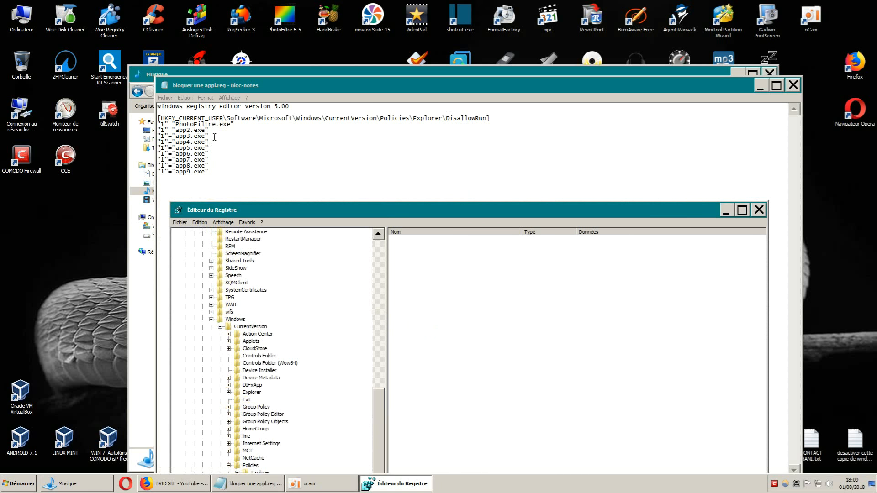
drag(334, 211, 333, 134)
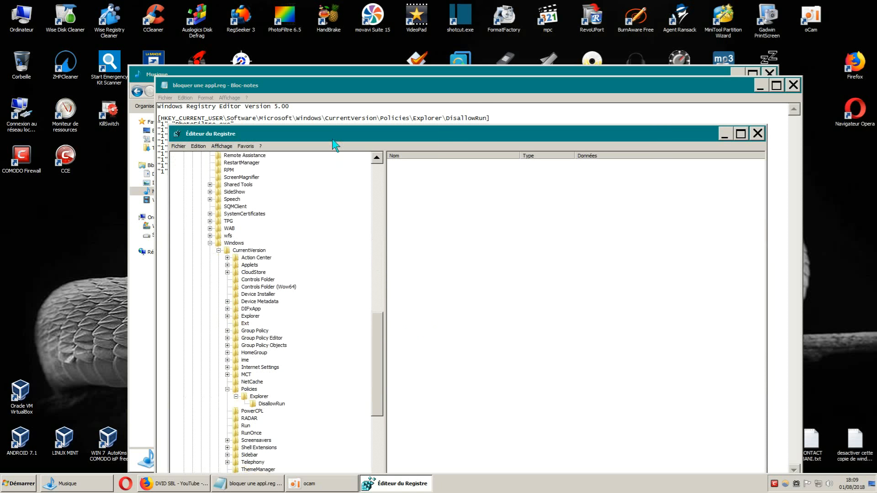
click(271, 404)
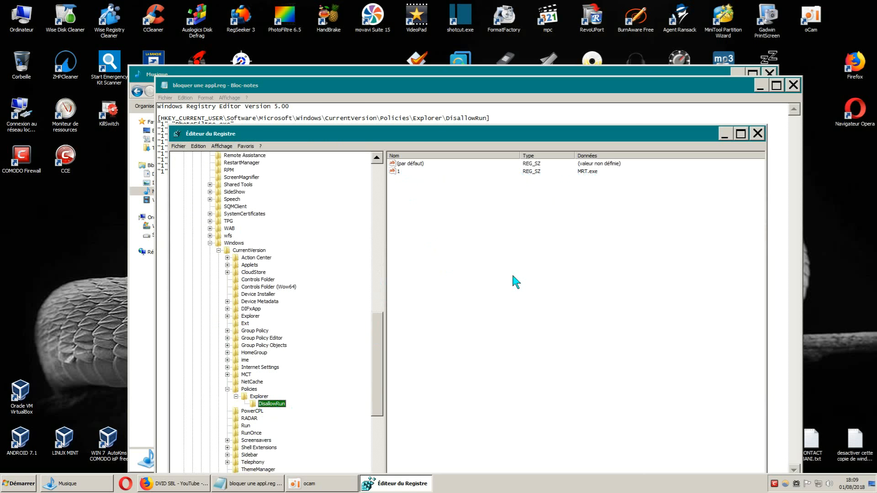
Move the Registry Editor down to compare the DisallowRun values with the script's application lines, then return it below the key path
drag(464, 142, 417, 227)
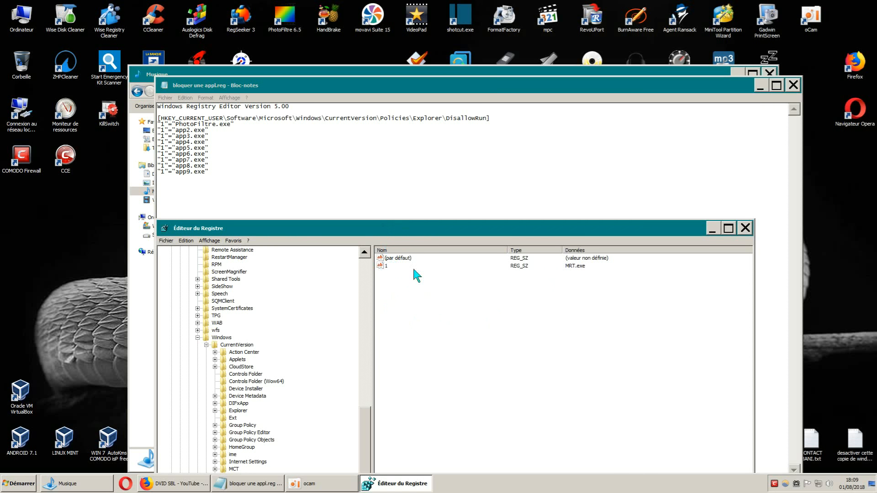
drag(405, 231, 407, 191)
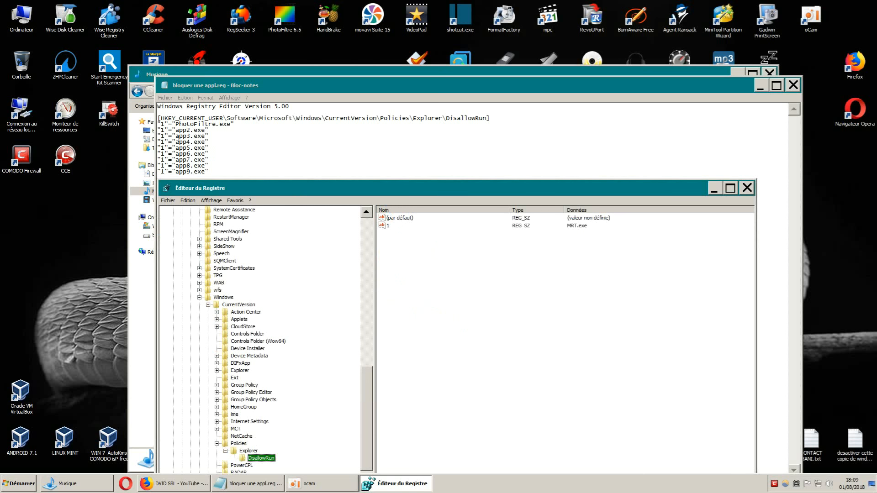
drag(447, 195, 467, 138)
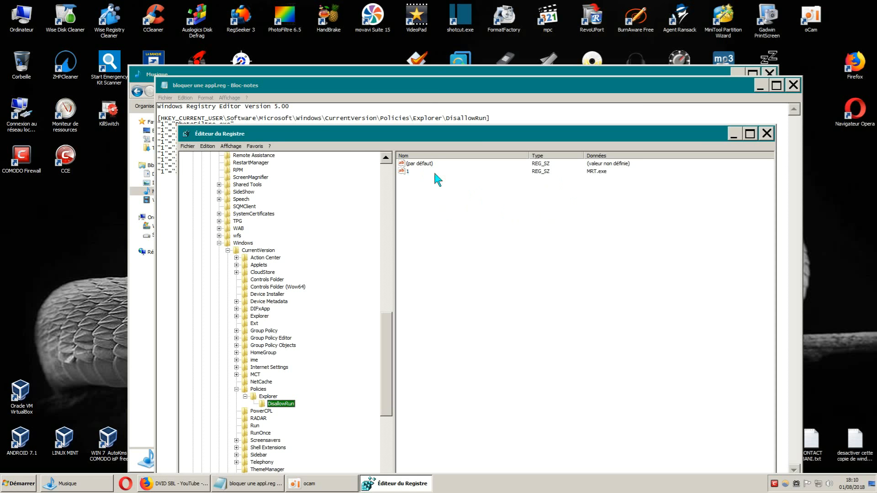
Examine the default value and value 1 in DisallowRun, including value 1's modify, delete and rename options, without changing anything
click(407, 172)
click(421, 163)
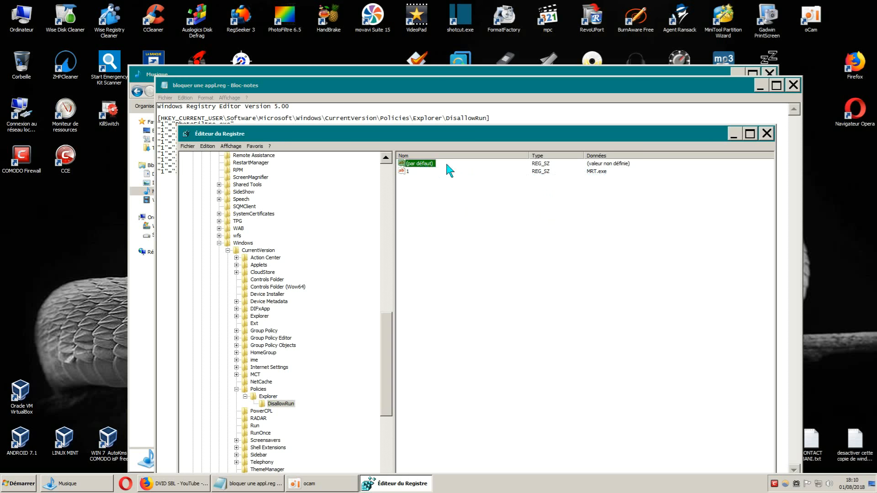
click(408, 173)
click(503, 223)
click(408, 171)
right_click(407, 172)
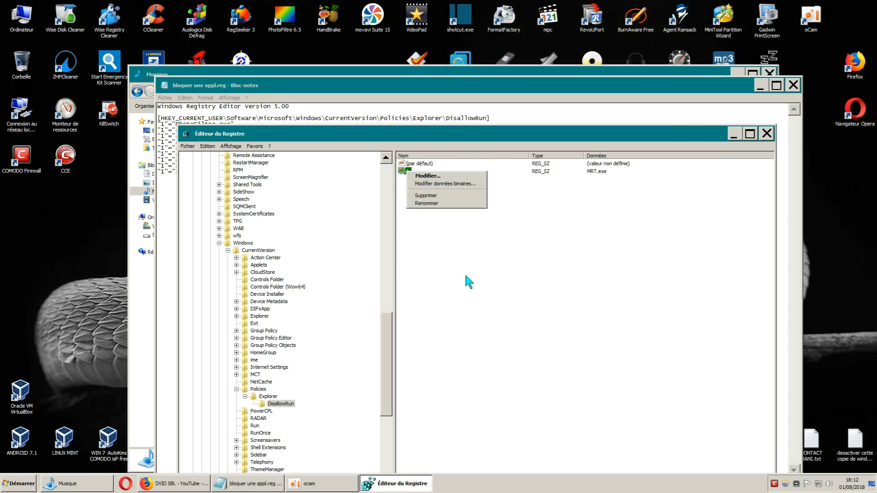
click(570, 281)
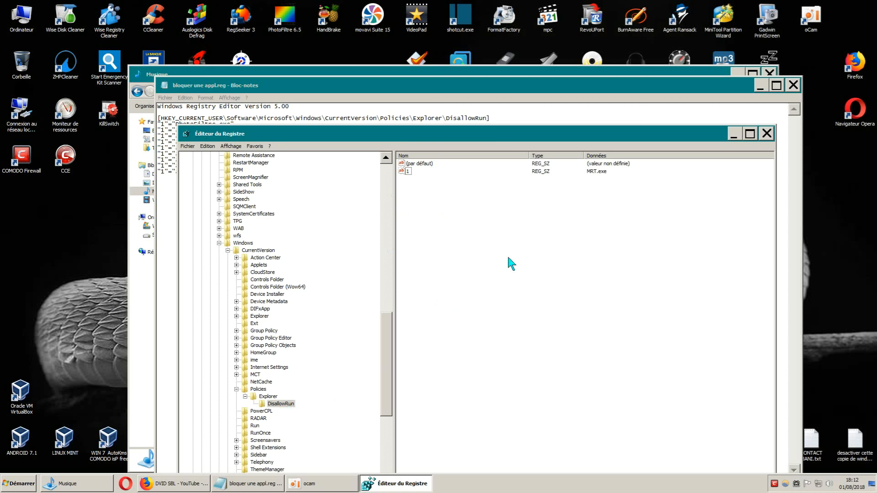
Review the Explorer and DisallowRun keys once more and close the Registry Editor to return to the script
click(269, 397)
click(277, 404)
click(267, 396)
click(277, 403)
click(766, 133)
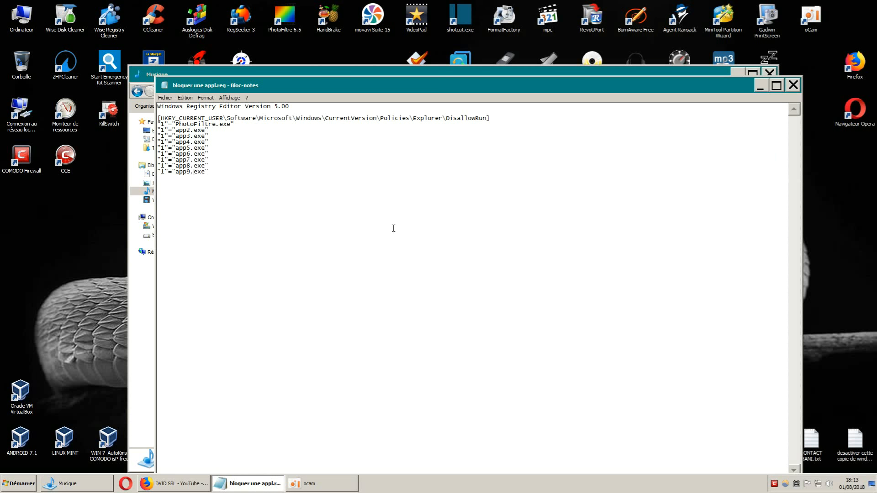